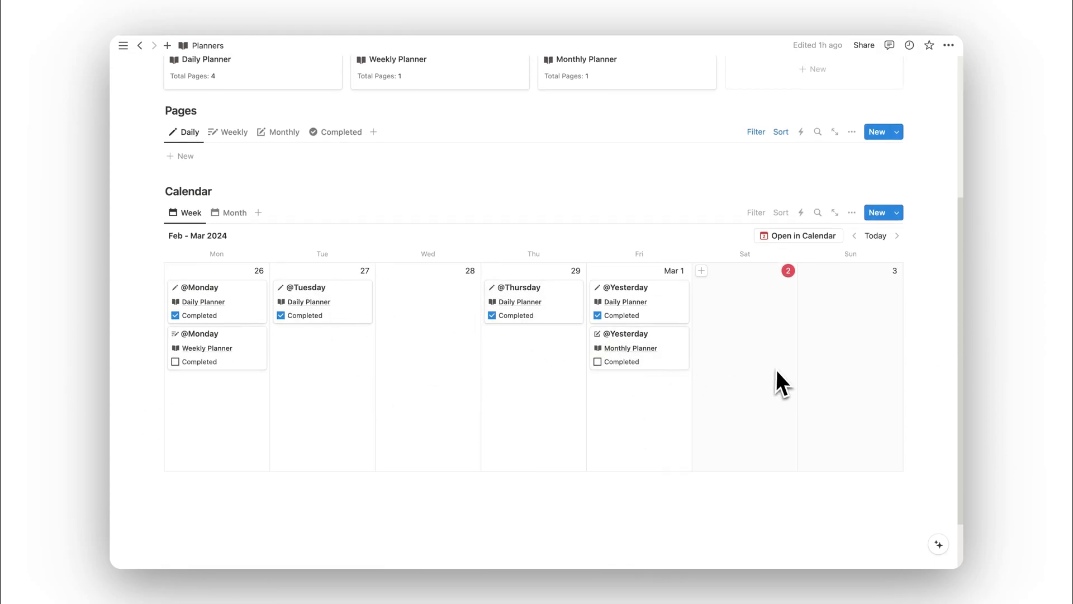
# Switch the Pages list from Monthly to Completed, showing the four finished daily entries
pyautogui.scroll(5, 777, 378)
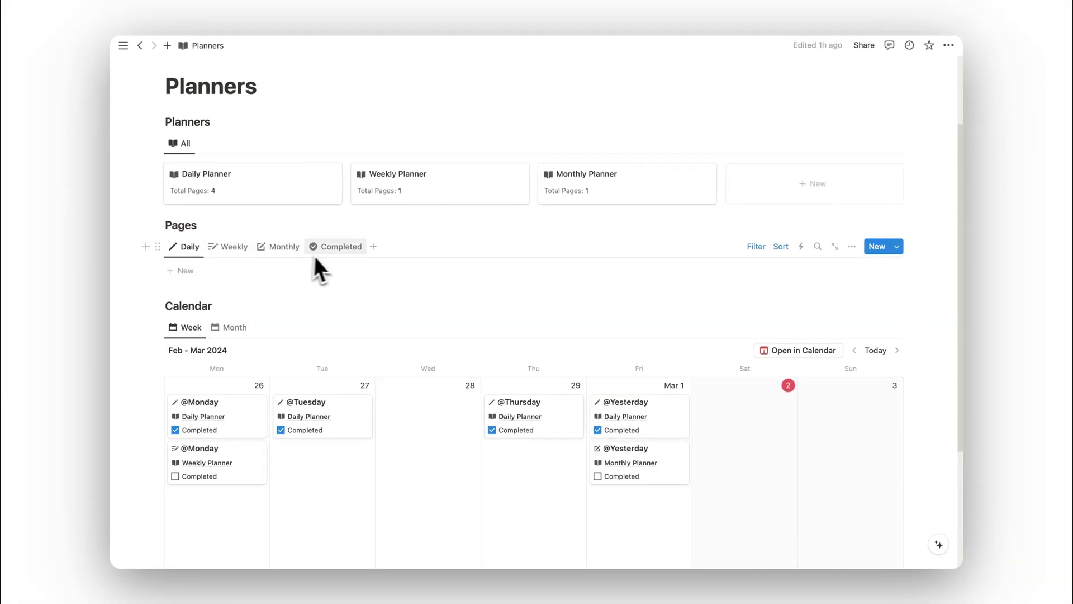
pyautogui.click(239, 250)
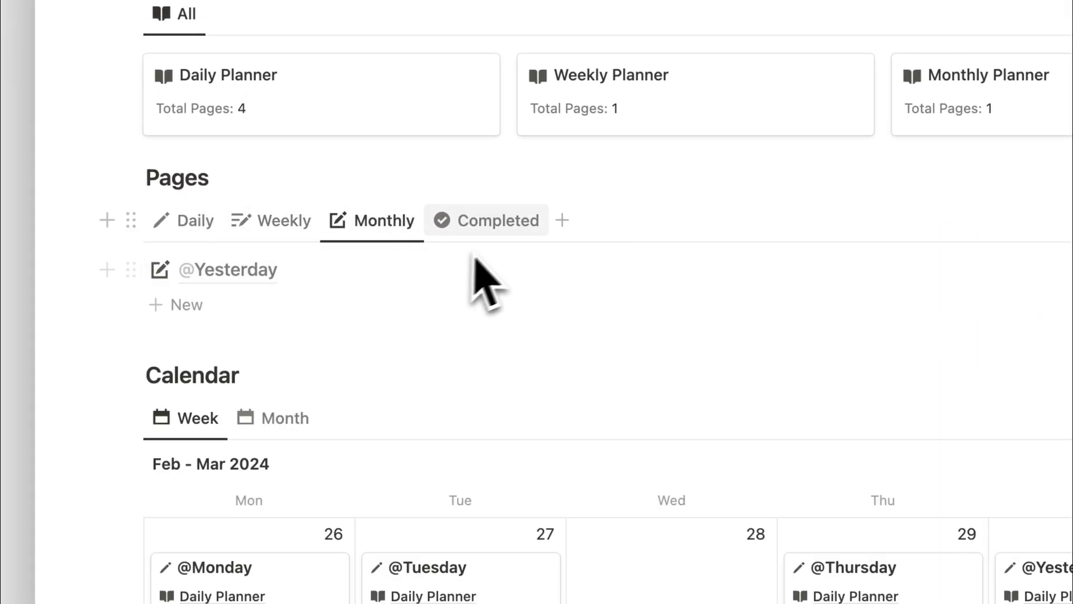
pyautogui.click(499, 225)
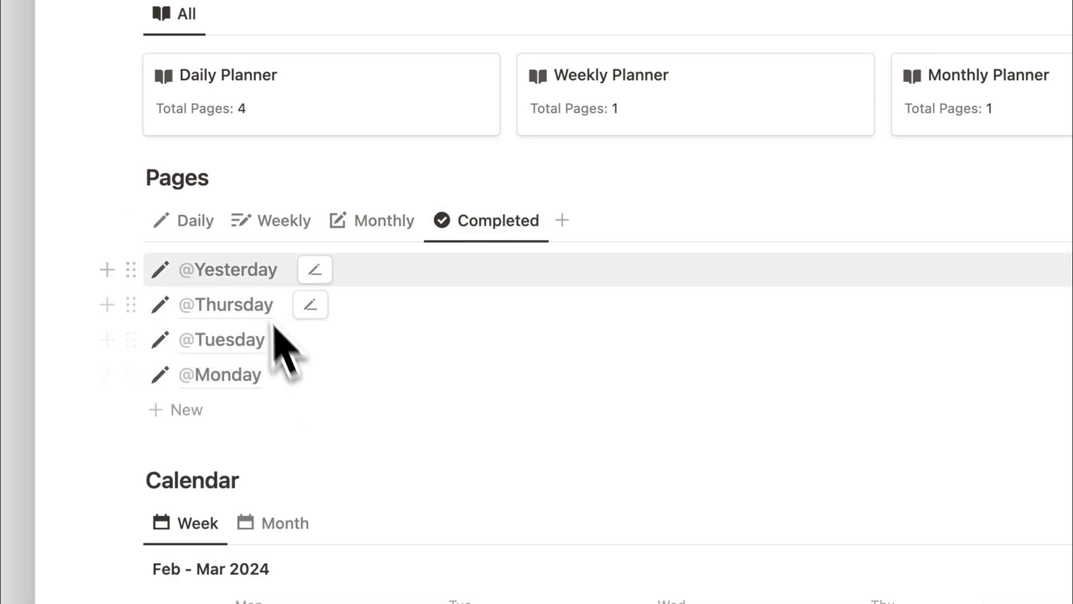
pyautogui.click(203, 234)
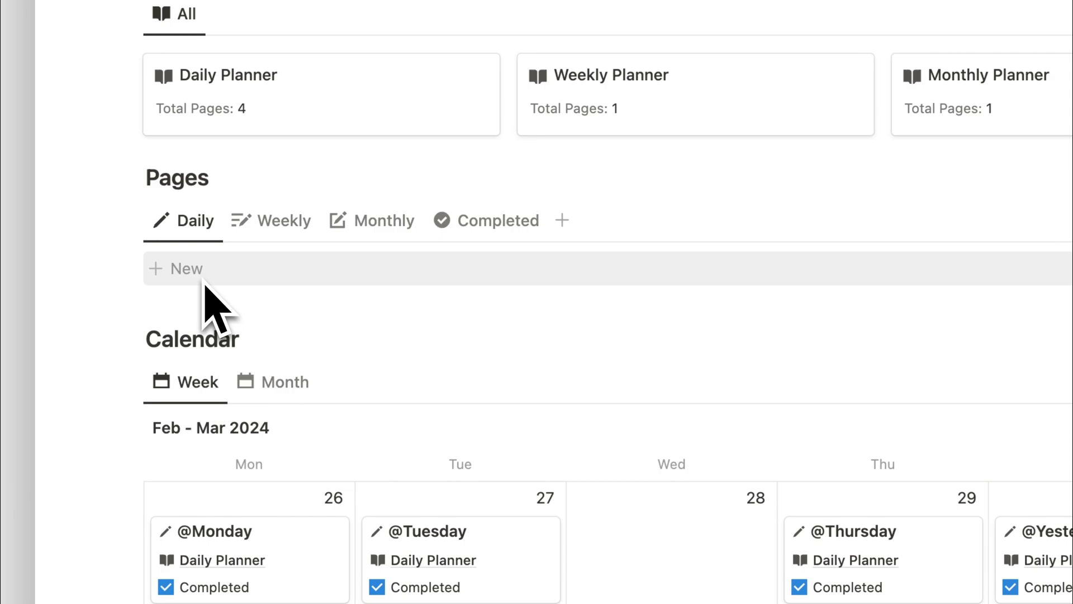
pyautogui.click(204, 279)
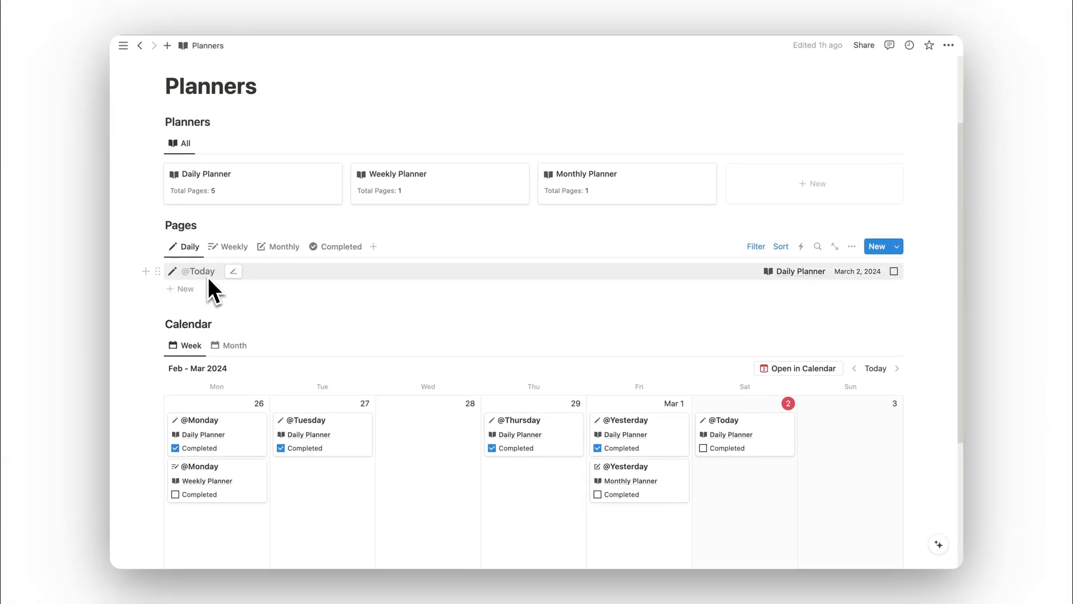
pyautogui.click(208, 276)
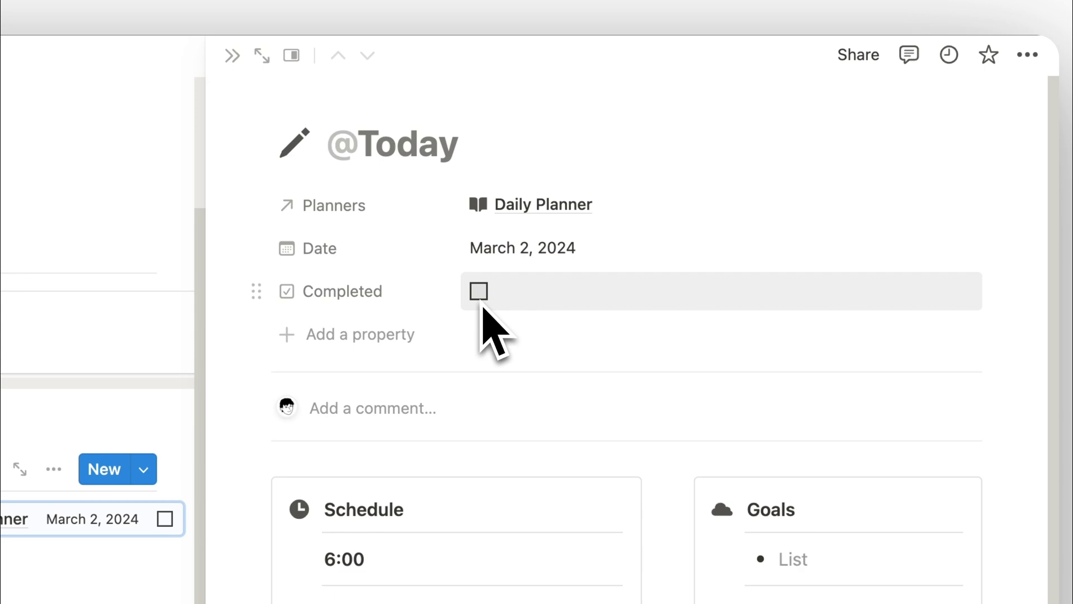
pyautogui.scroll(-3, 588, 598)
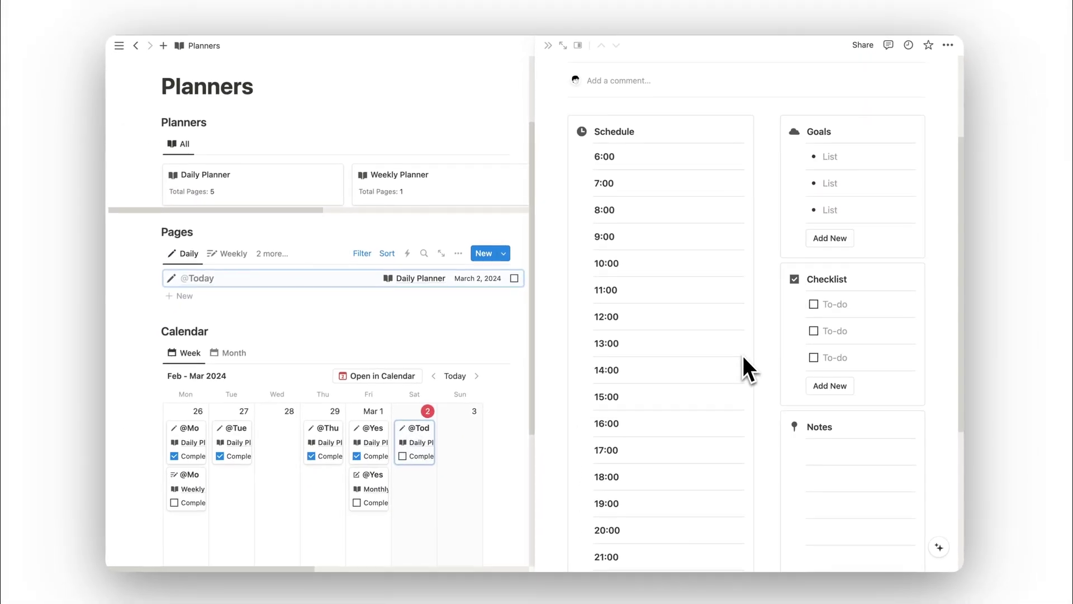
pyautogui.scroll(-3, 686, 416)
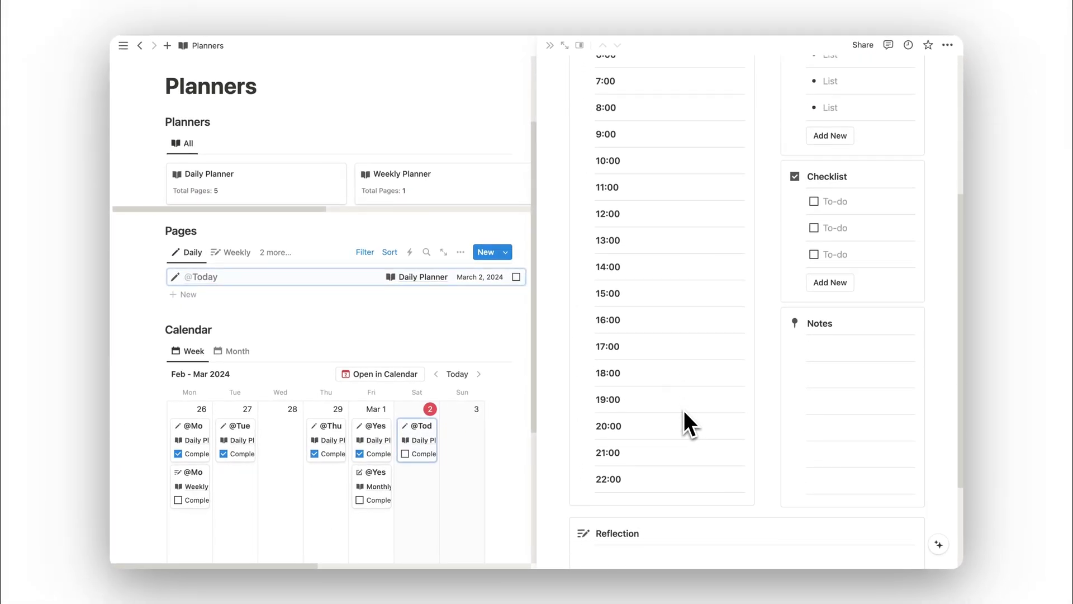
pyautogui.scroll(3, 708, 428)
pyautogui.scroll(1, 704, 380)
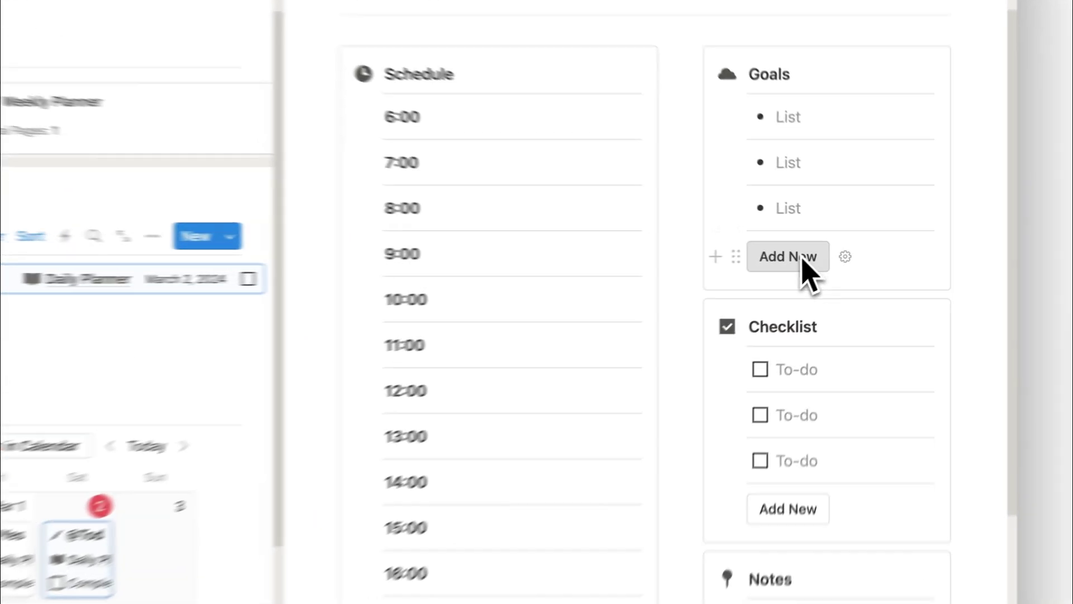
pyautogui.click(831, 263)
pyautogui.click(826, 302)
pyautogui.click(827, 329)
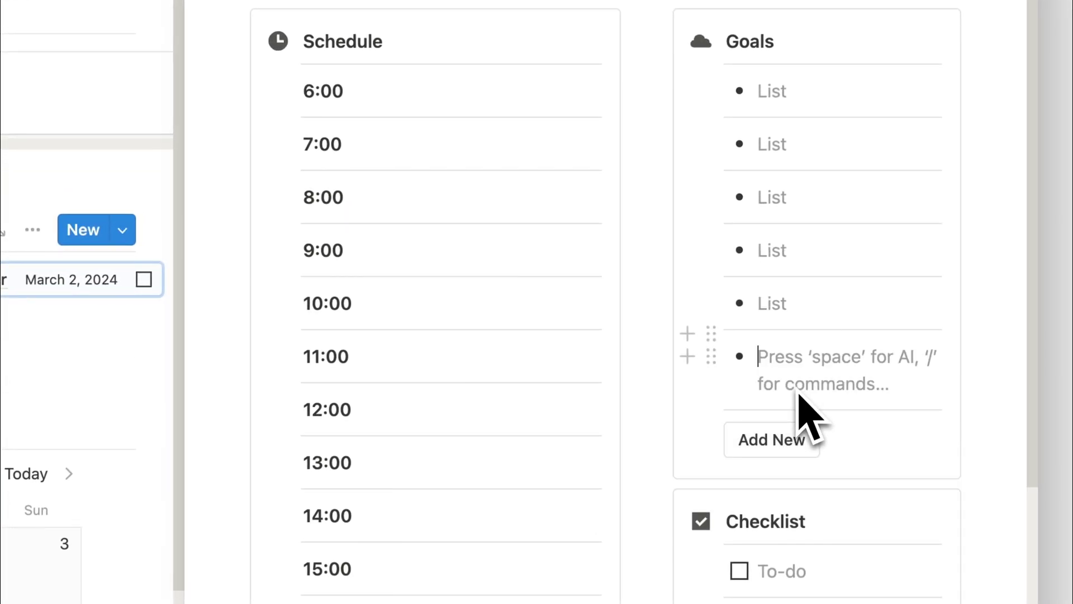
pyautogui.hotkey('ctrl', 'z')
pyautogui.hotkey('ctrl', 'z')
pyautogui.hotkey('ctrl', 'z')
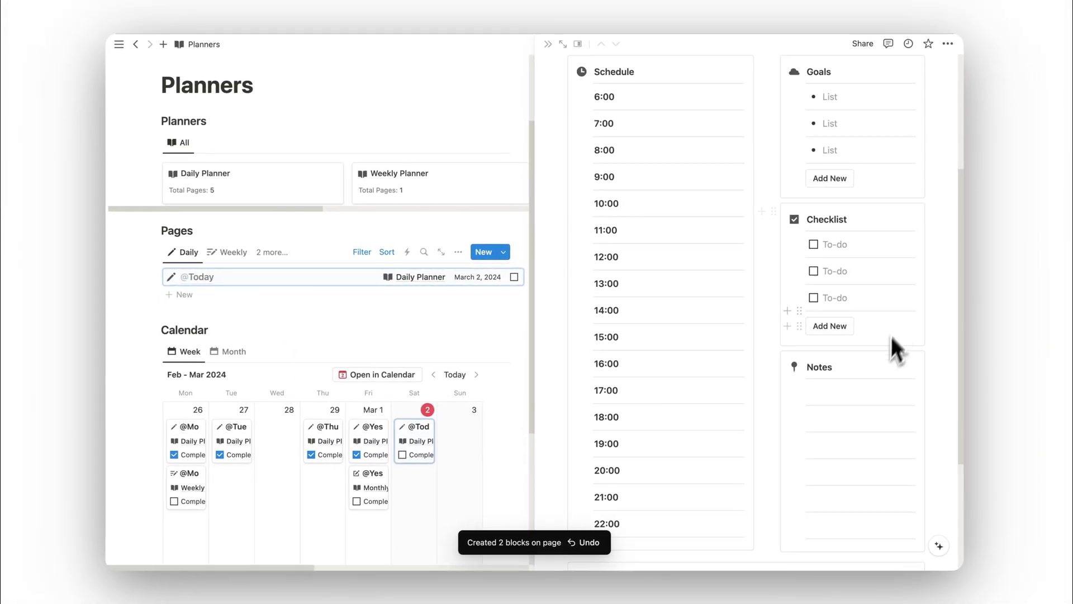
pyautogui.click(837, 325)
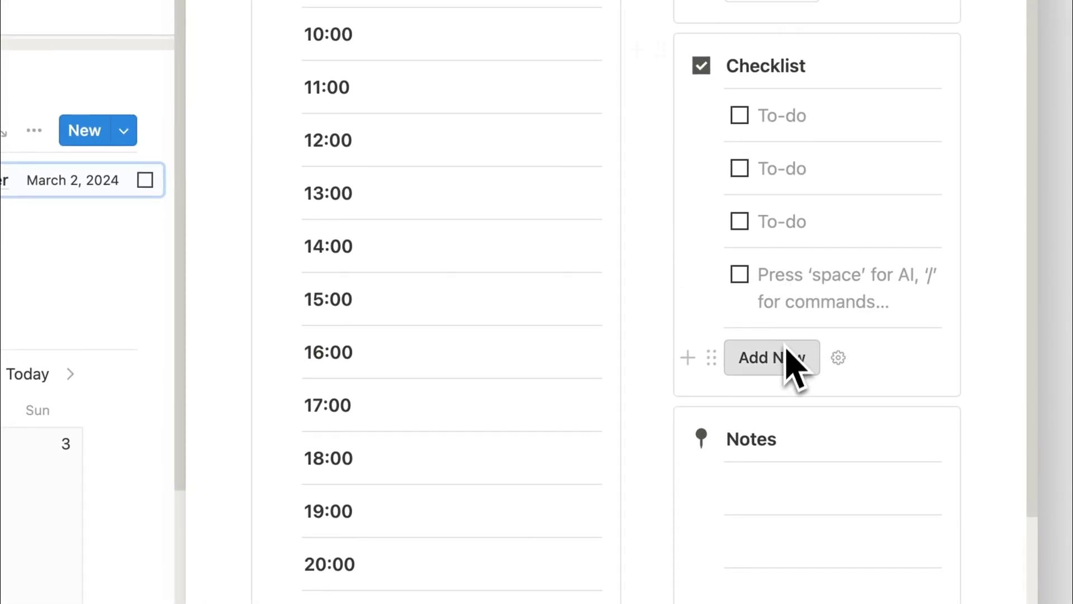
pyautogui.click(787, 349)
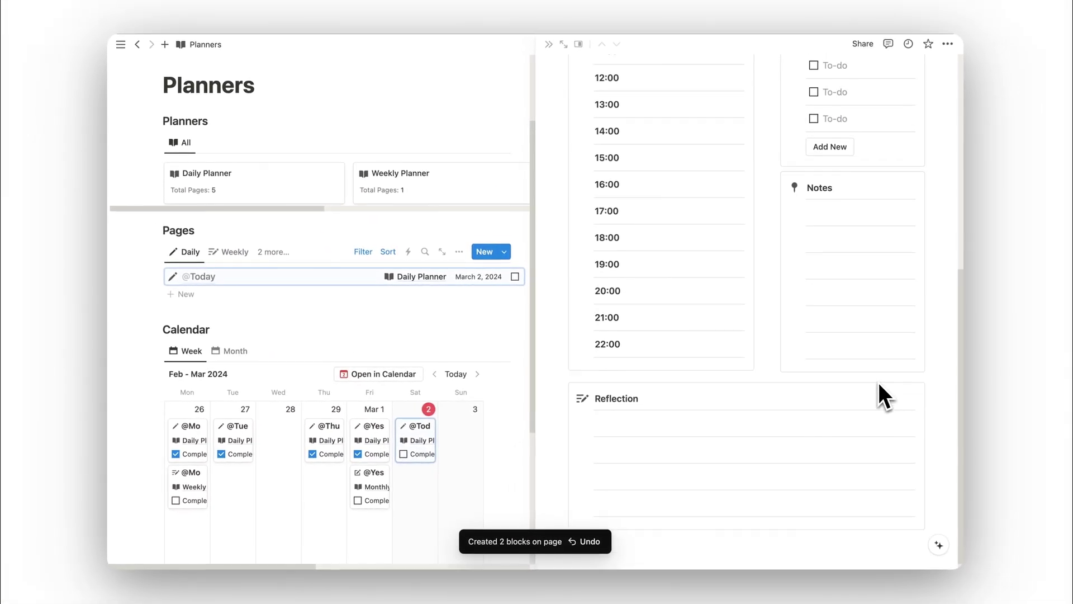
pyautogui.scroll(-1, 878, 382)
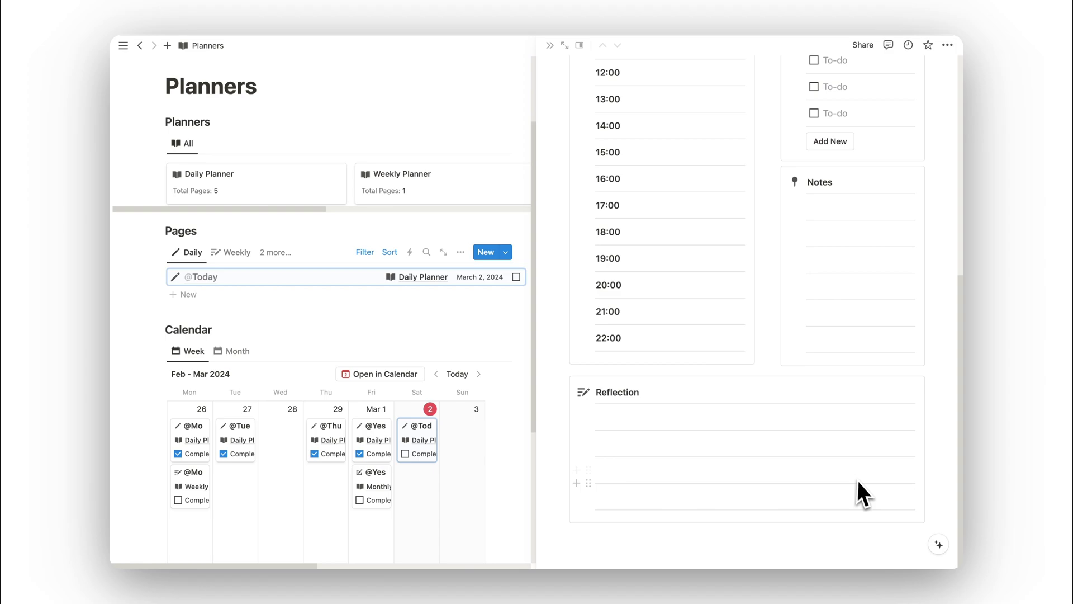
pyautogui.scroll(10, 862, 487)
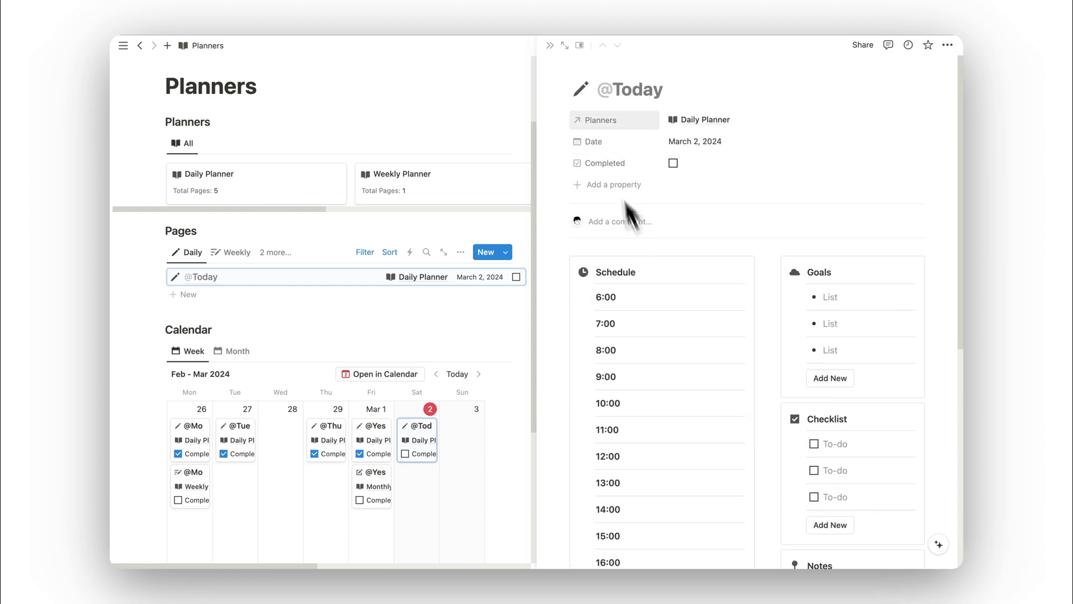
pyautogui.click(552, 48)
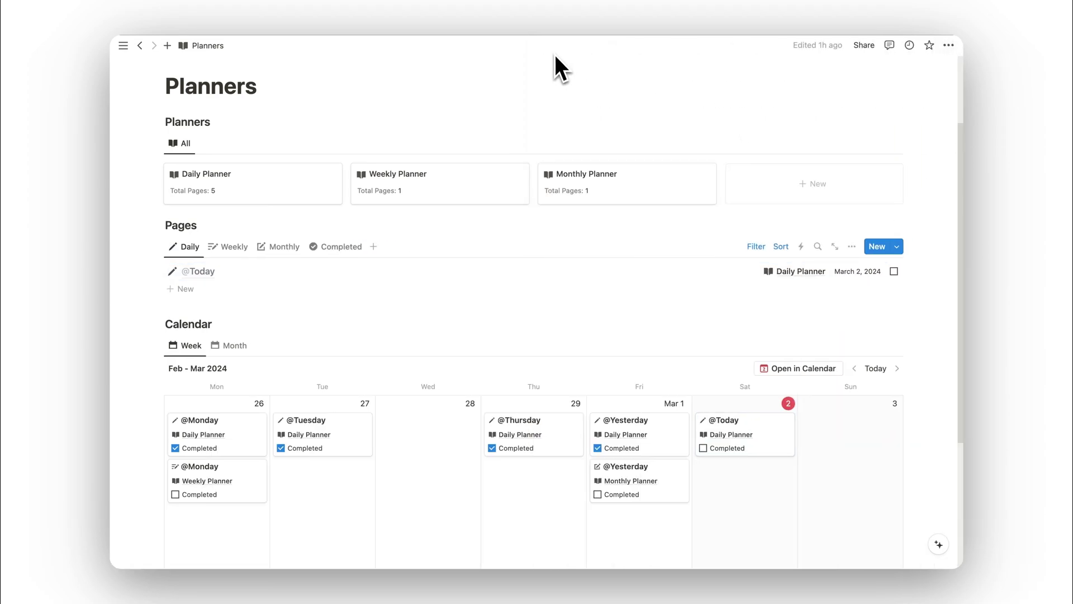
pyautogui.click(229, 246)
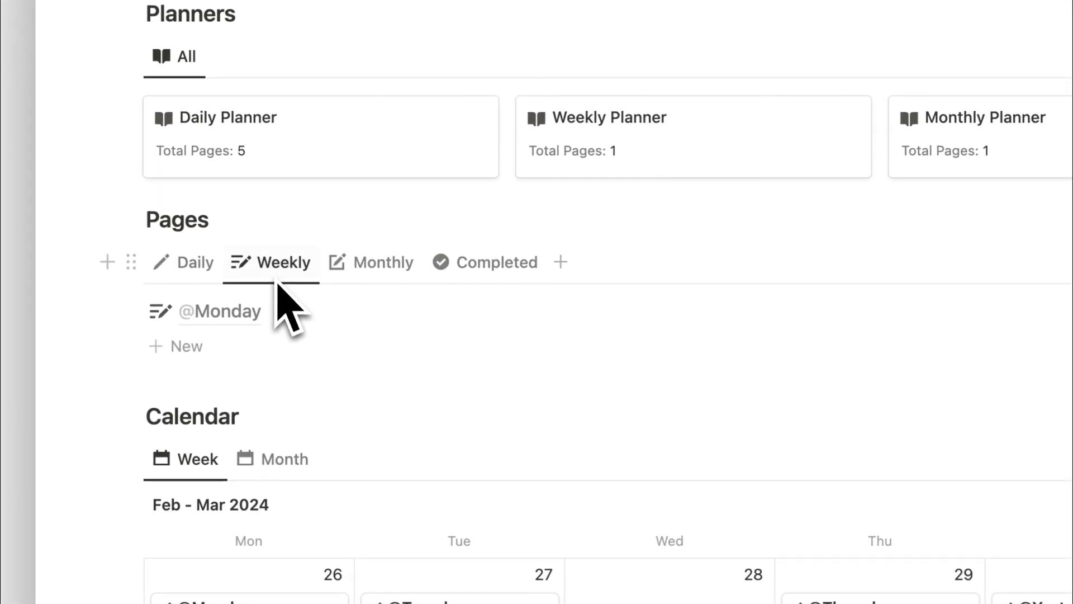
pyautogui.click(239, 330)
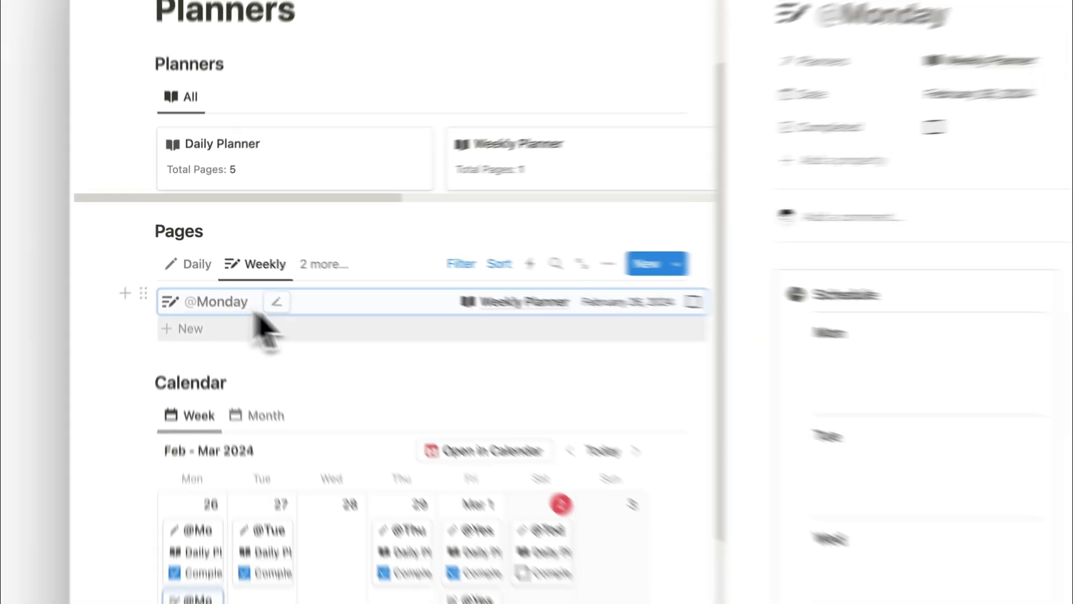
pyautogui.scroll(-5, 710, 367)
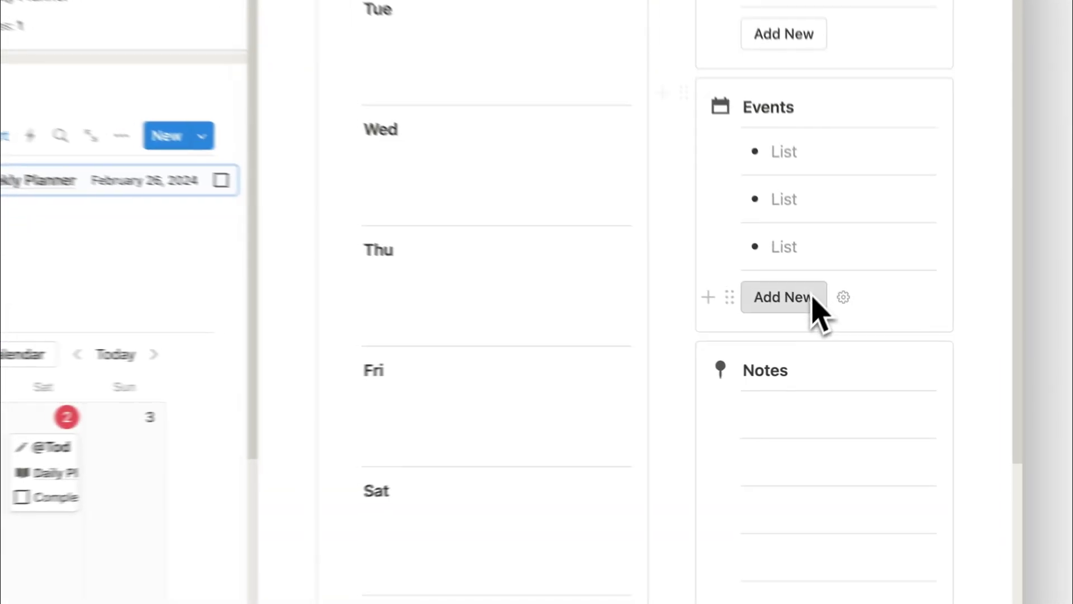
pyautogui.click(814, 299)
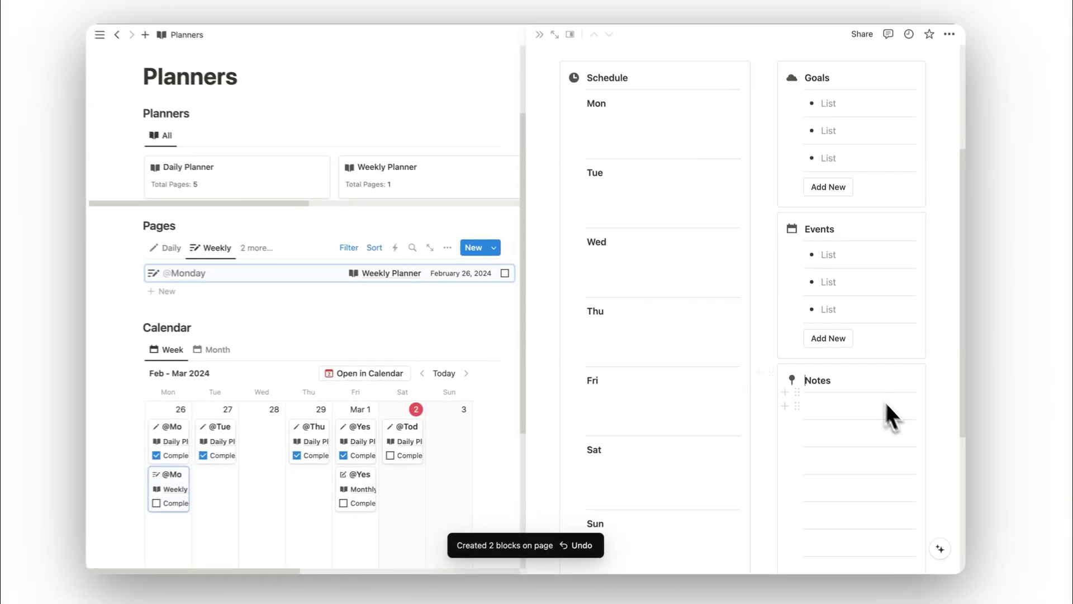
pyautogui.scroll(-3, 886, 404)
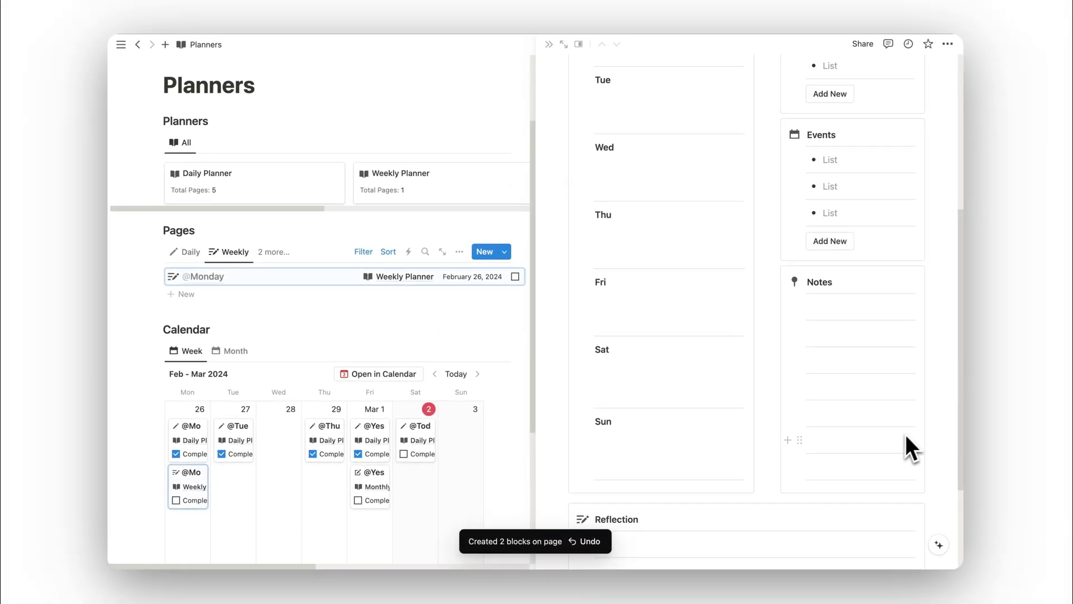
pyautogui.scroll(-3, 858, 442)
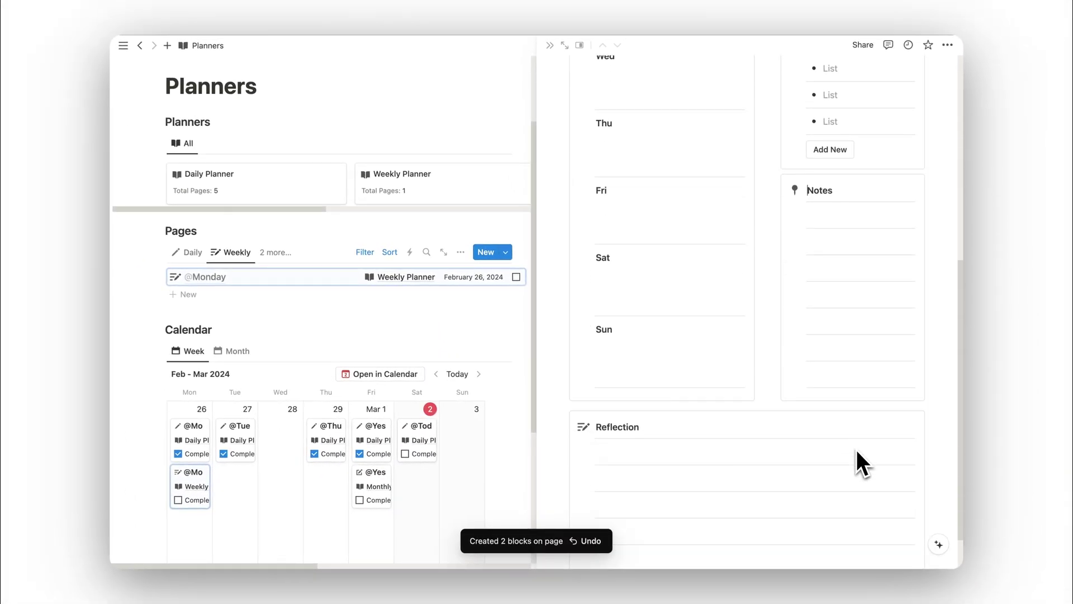
pyautogui.scroll(-2, 856, 449)
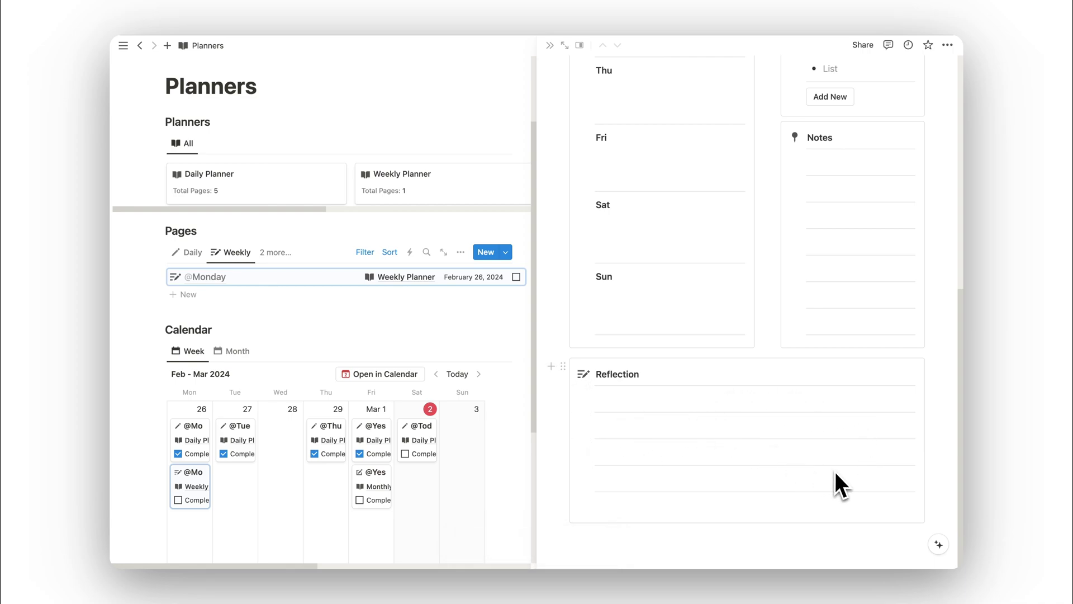
pyautogui.click(552, 46)
pyautogui.click(368, 275)
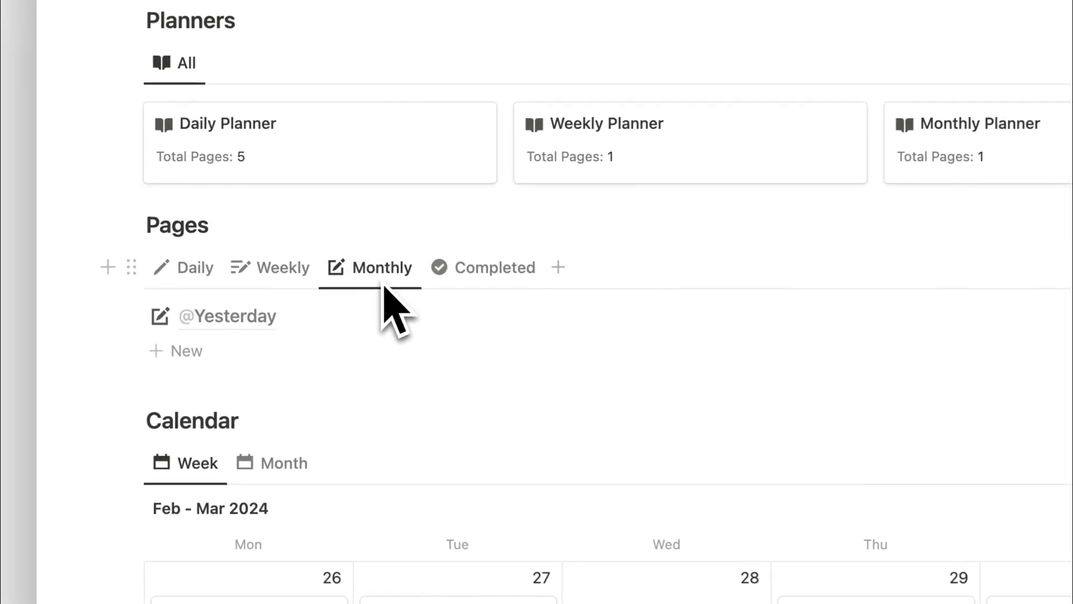
pyautogui.click(237, 307)
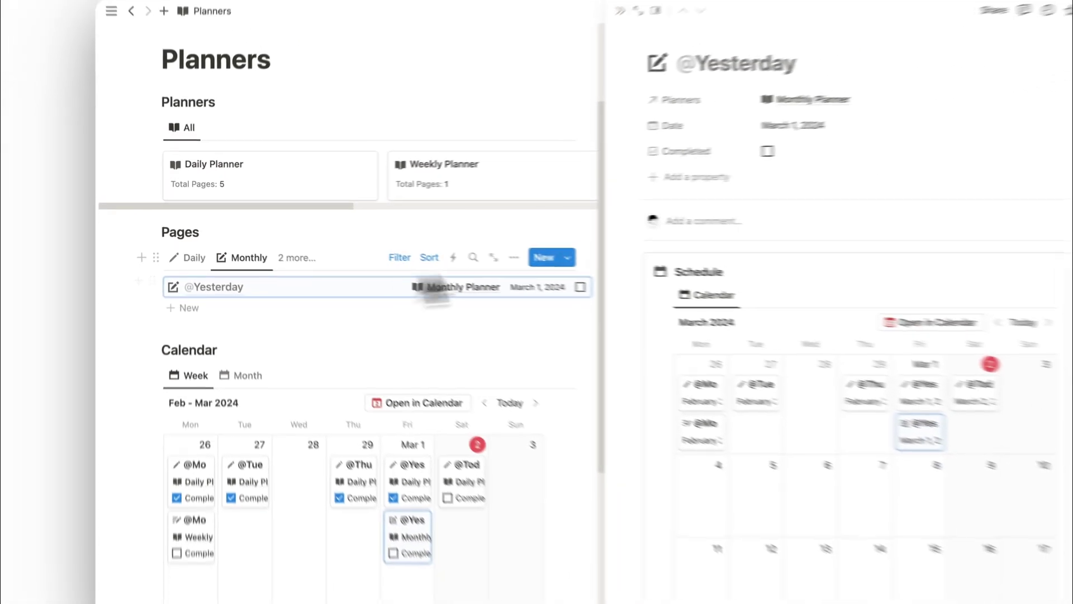
pyautogui.scroll(-4, 863, 492)
pyautogui.scroll(-2, 870, 486)
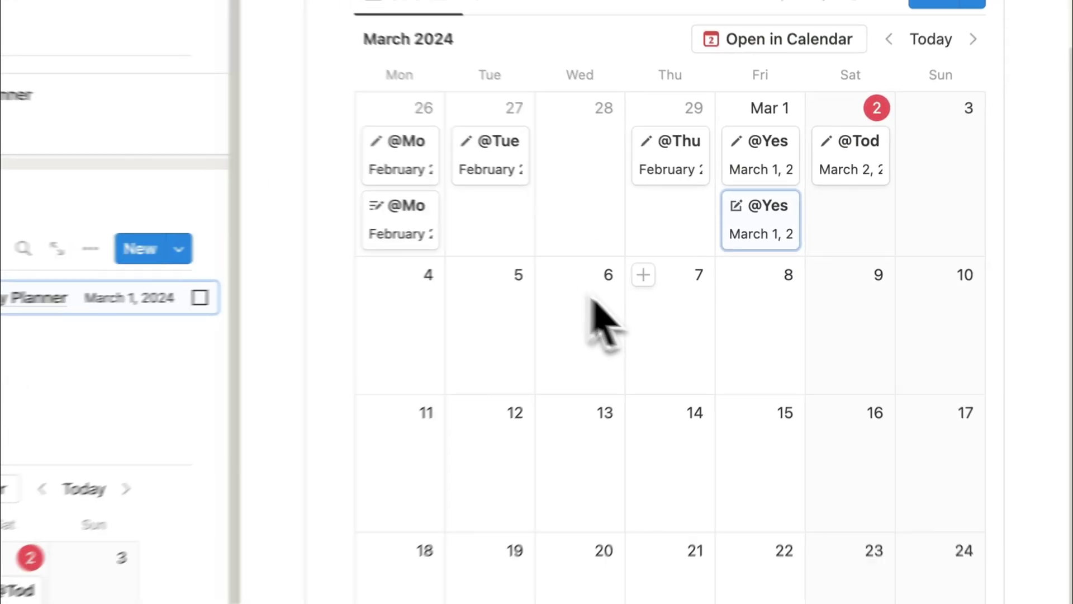
pyautogui.scroll(-5, 722, 503)
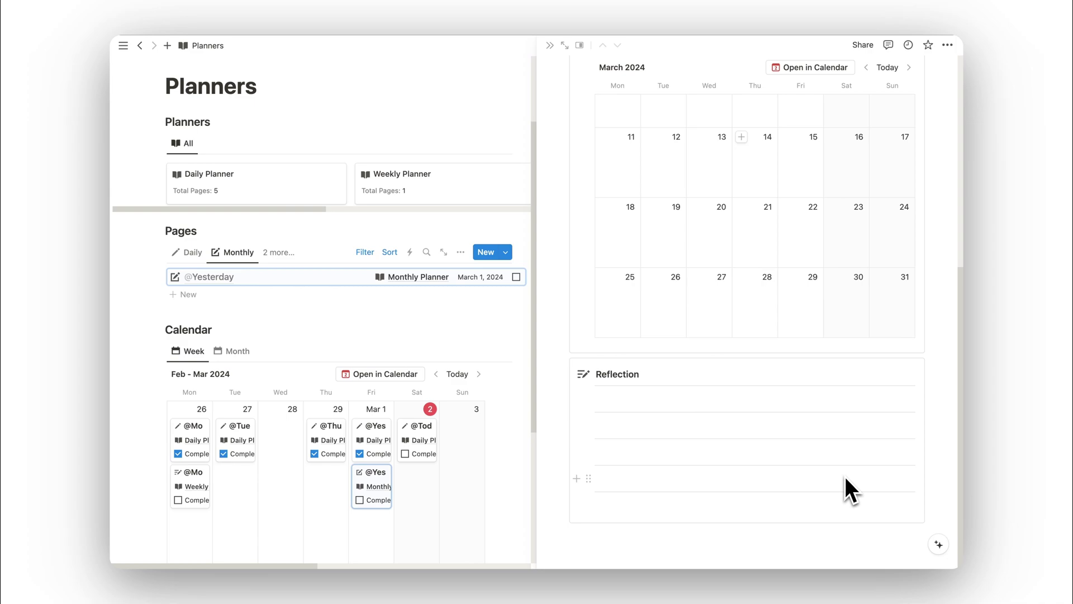
pyautogui.scroll(8, 844, 476)
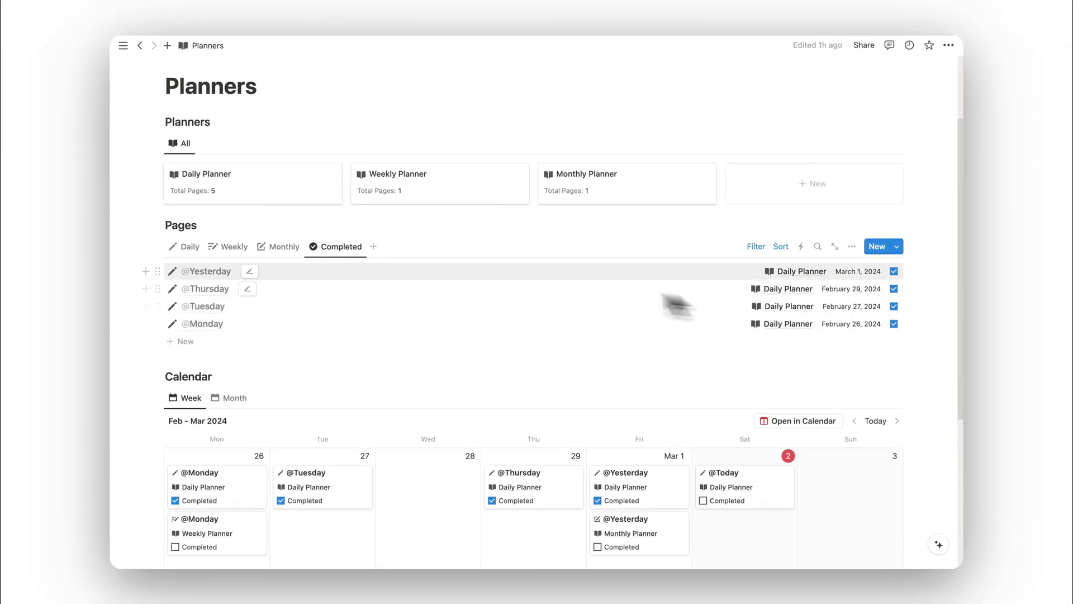
pyautogui.click(184, 251)
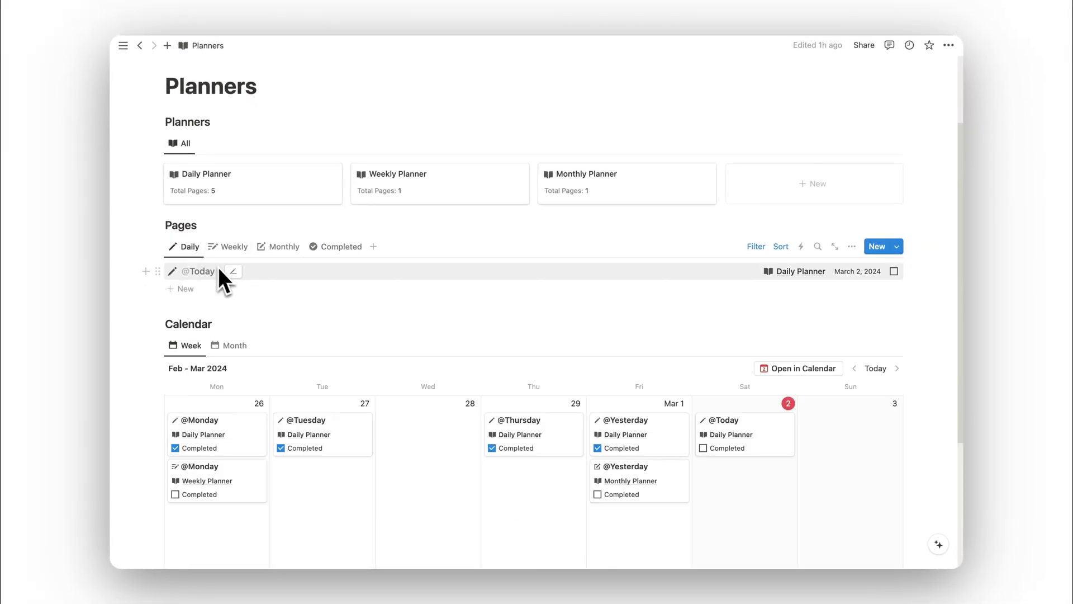
pyautogui.click(895, 277)
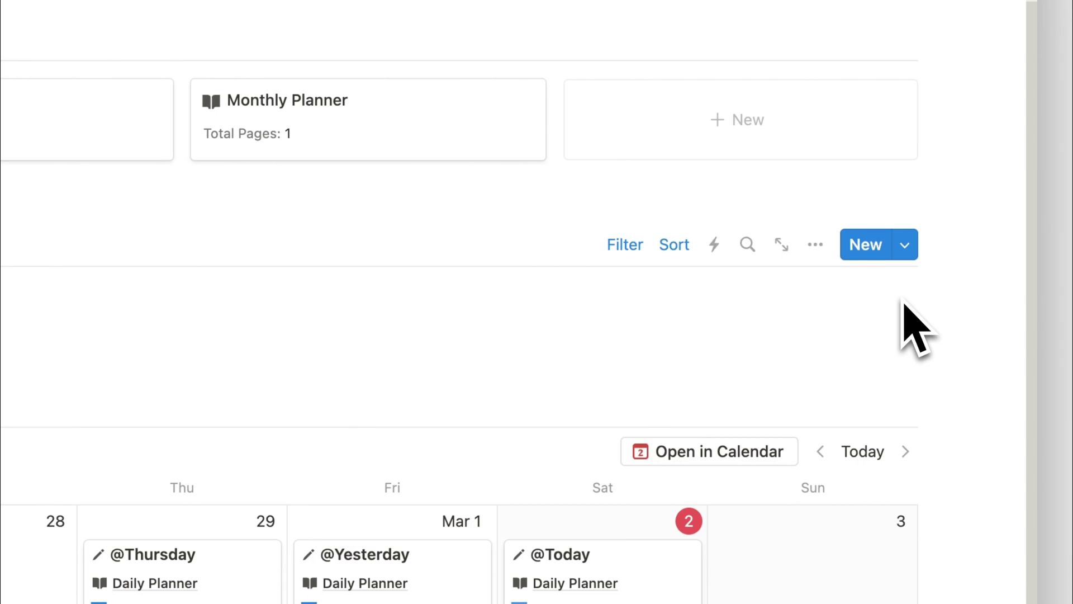
pyautogui.click(292, 248)
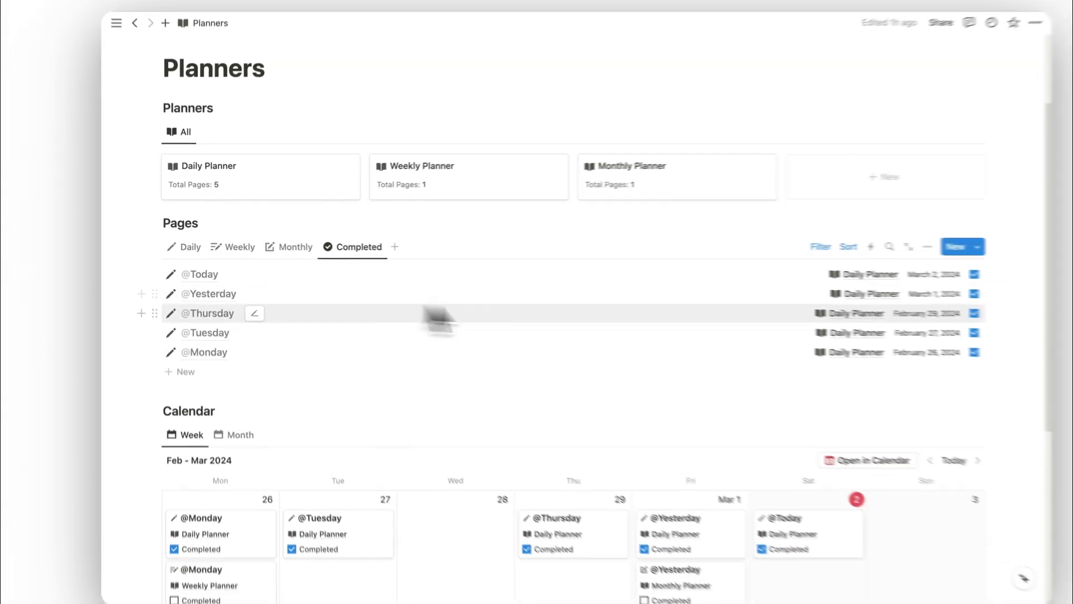
pyautogui.click(974, 274)
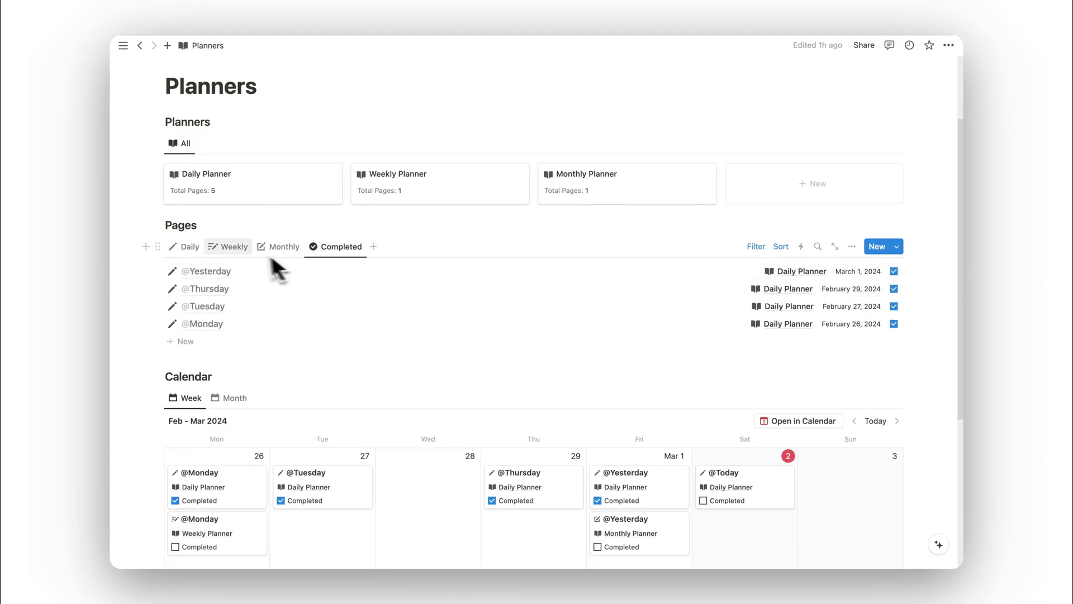
pyautogui.click(238, 251)
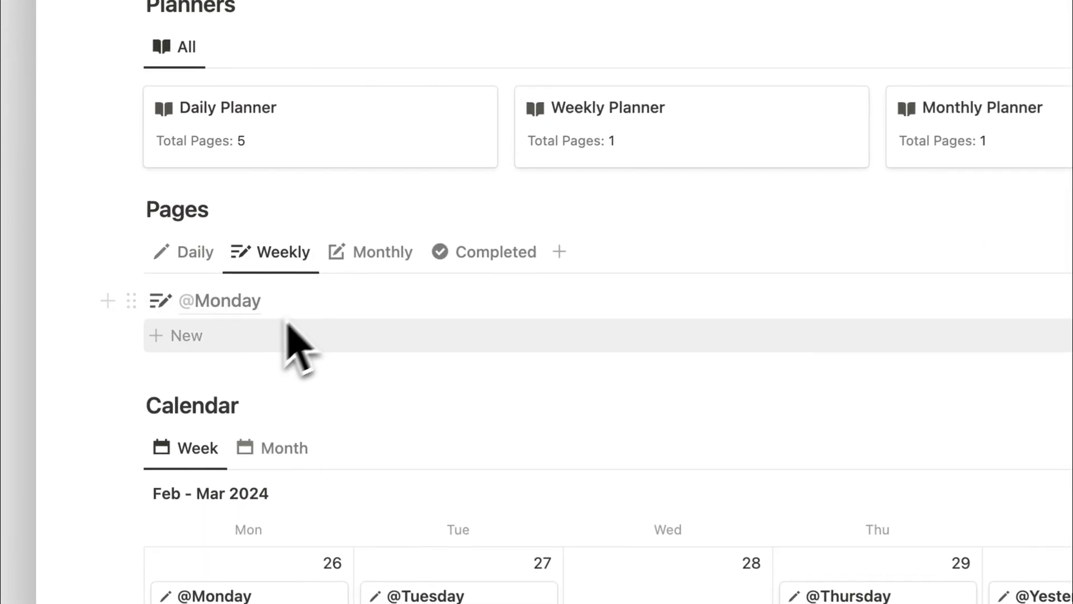
pyautogui.click(195, 350)
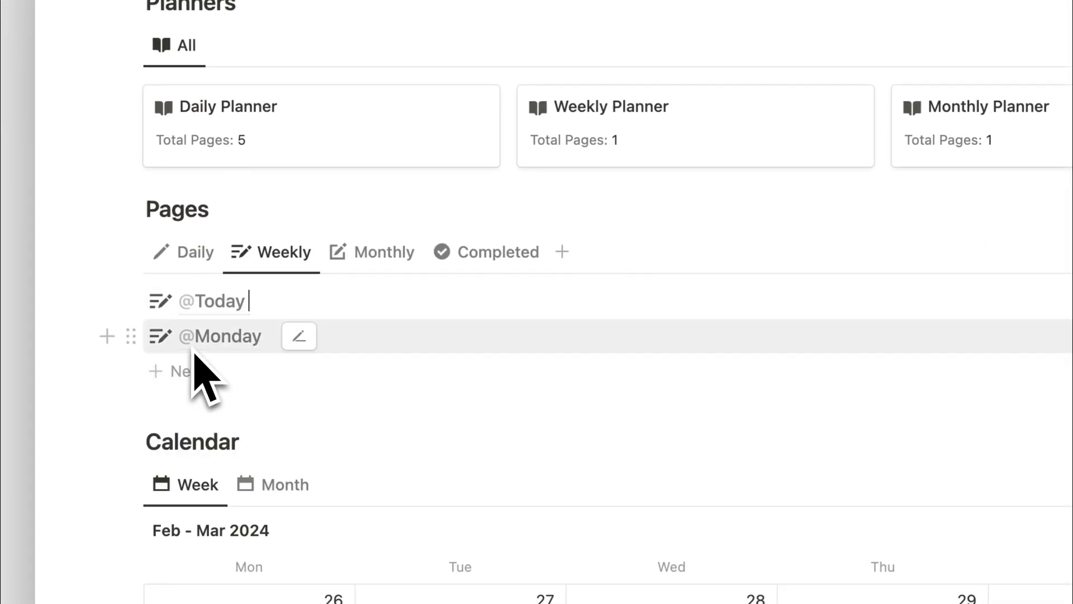
# Add a new page to the Monthly list, leaving its title unedited
pyautogui.click(369, 263)
pyautogui.click(246, 348)
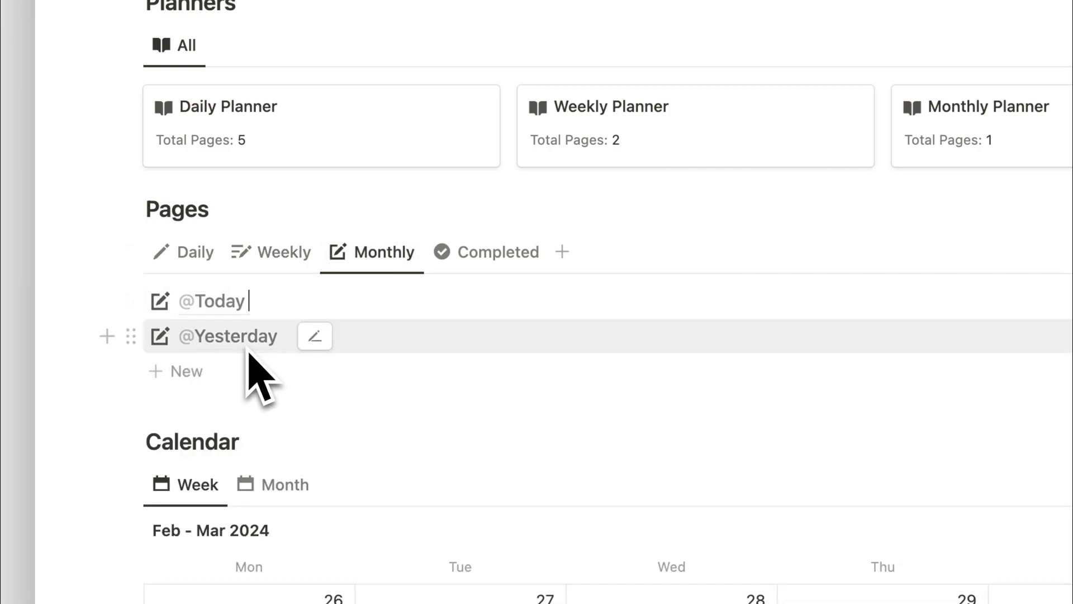
pyautogui.press('Escape')
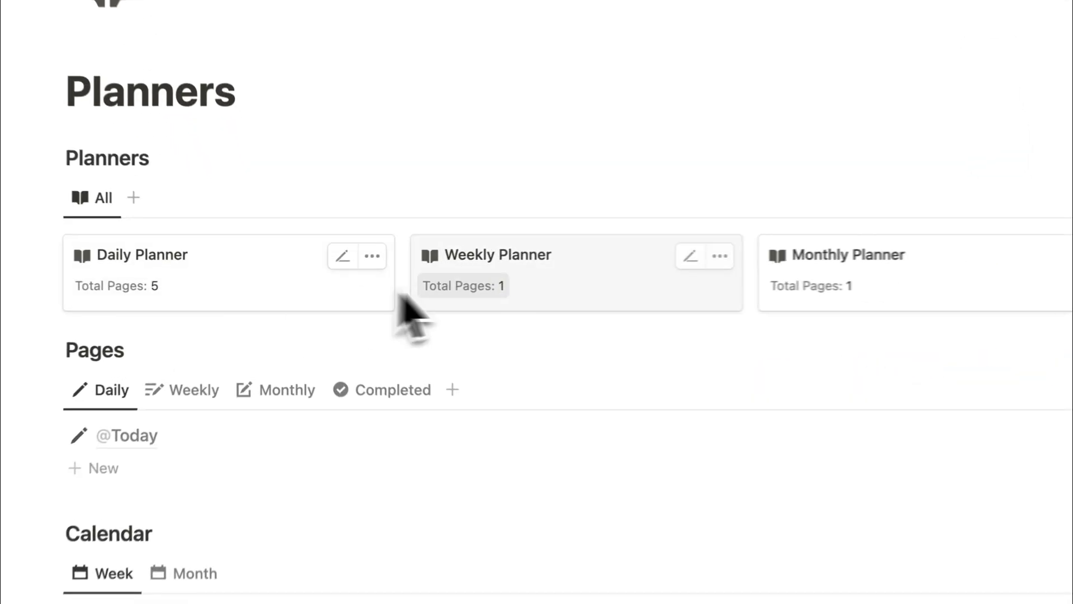
pyautogui.click(218, 290)
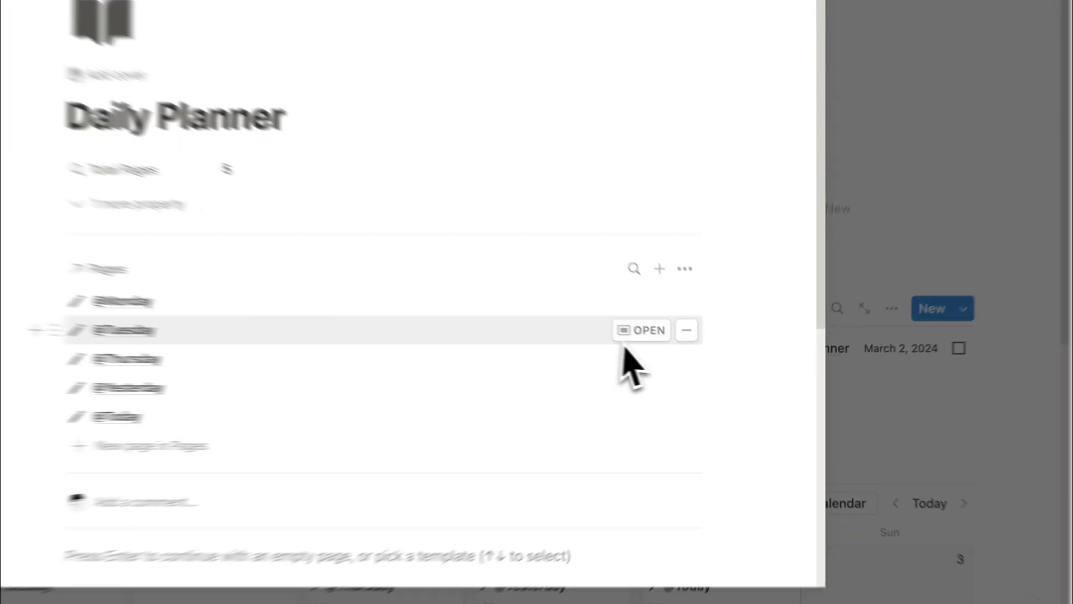
pyautogui.click(693, 367)
pyautogui.scroll(-10, 436, 375)
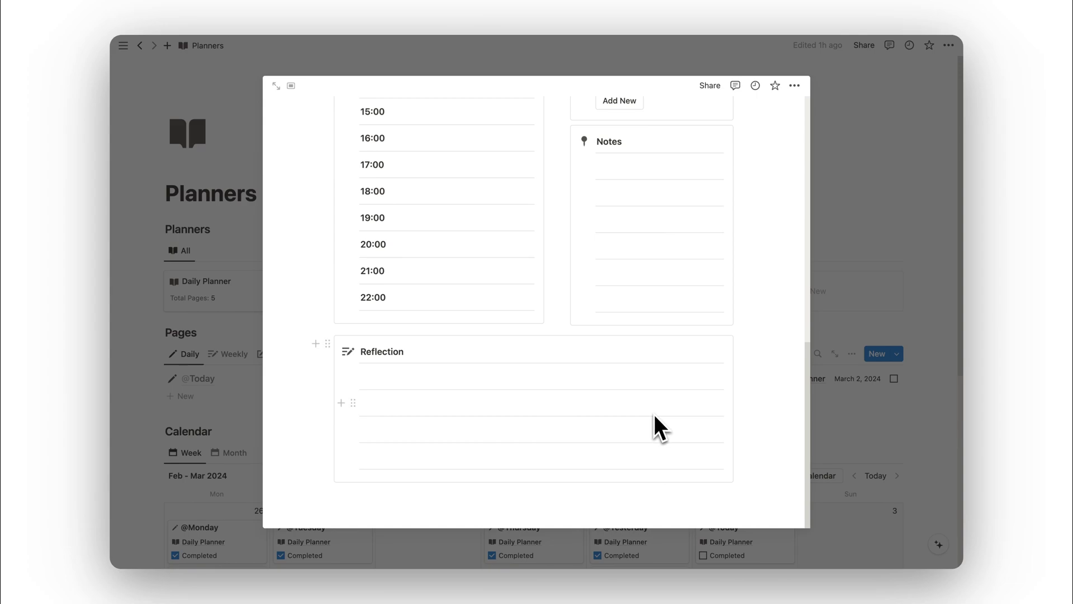
pyautogui.scroll(10, 665, 358)
pyautogui.click(904, 226)
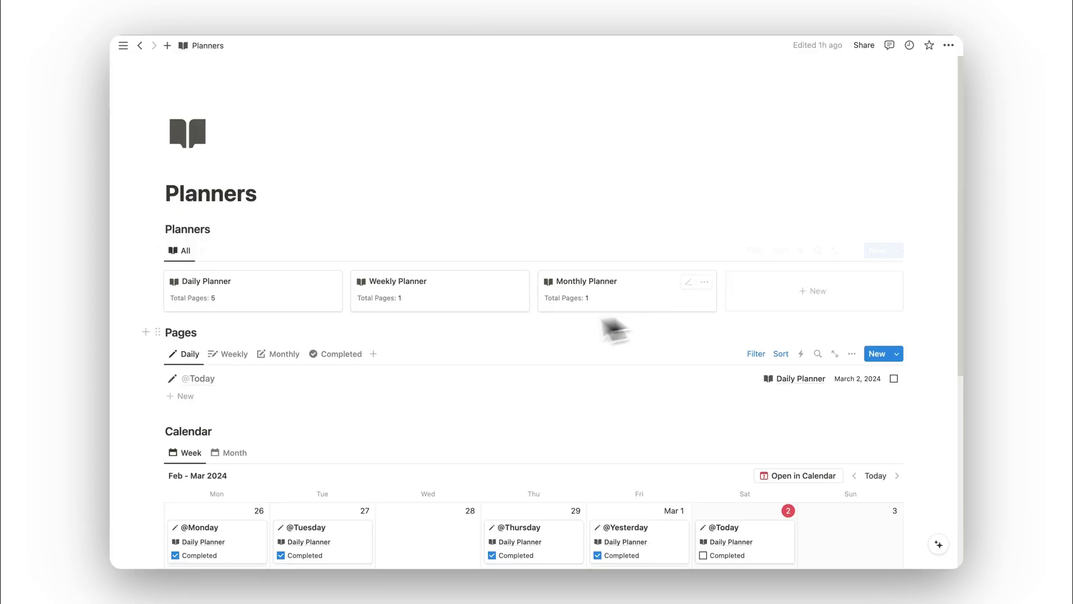
pyautogui.click(437, 302)
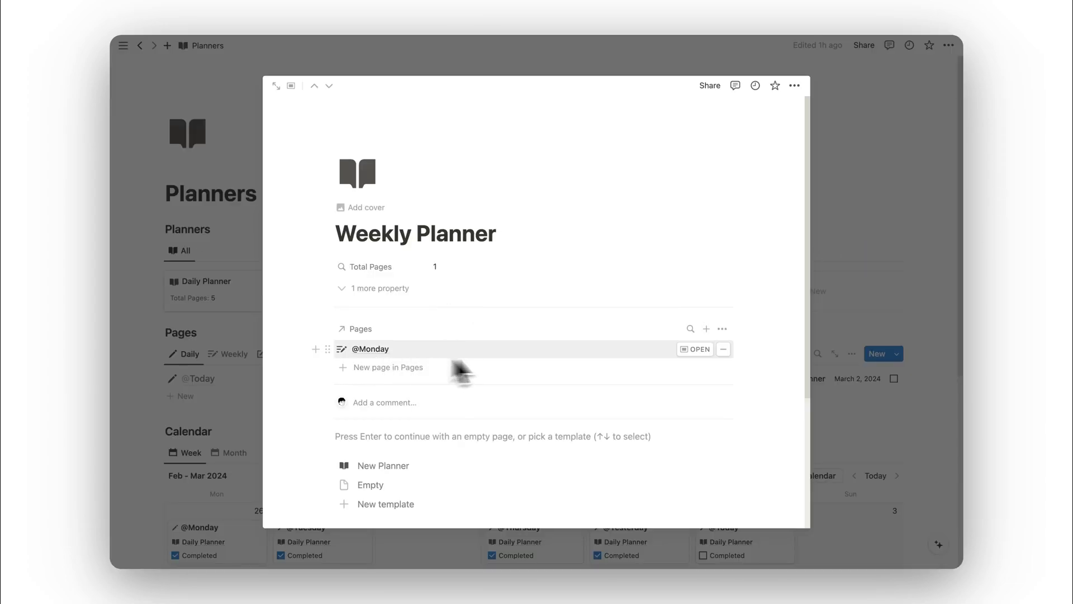
pyautogui.click(695, 349)
pyautogui.scroll(-10, 524, 372)
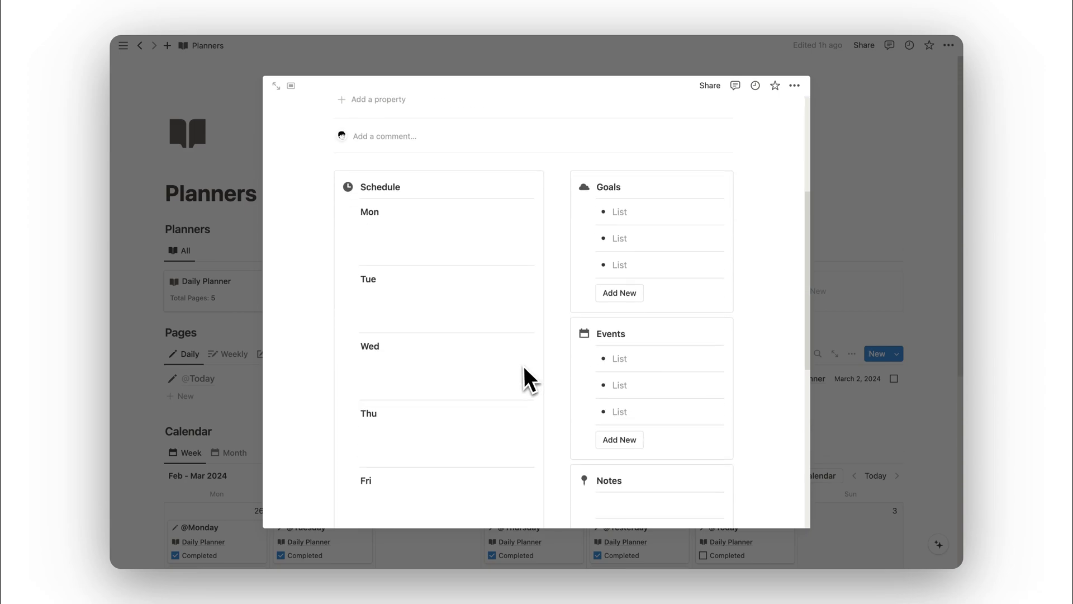
pyautogui.click(847, 260)
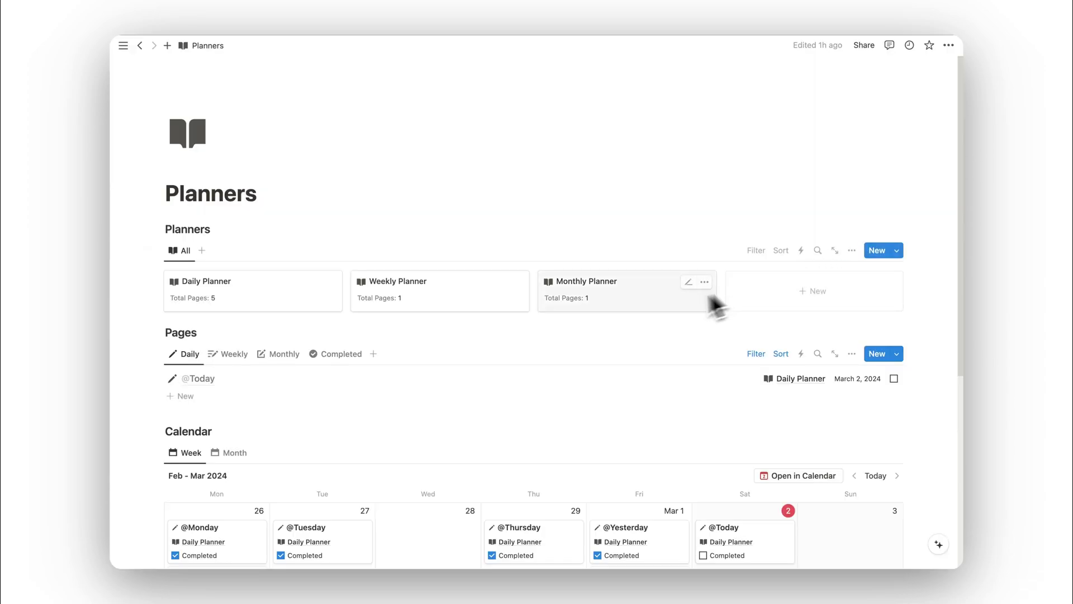
pyautogui.click(637, 307)
pyautogui.click(690, 350)
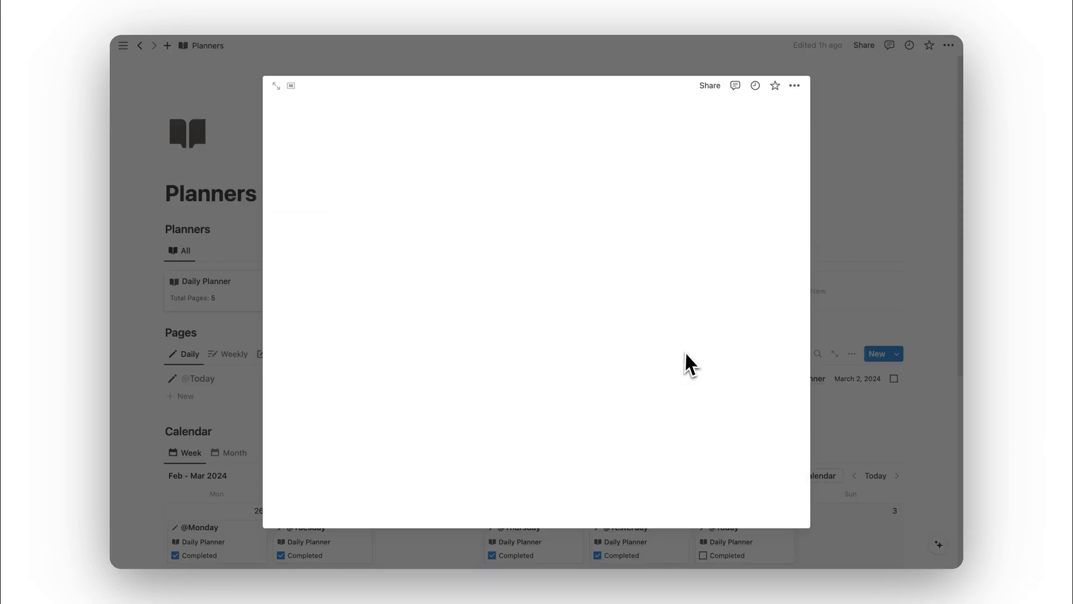
pyautogui.scroll(-6, 531, 371)
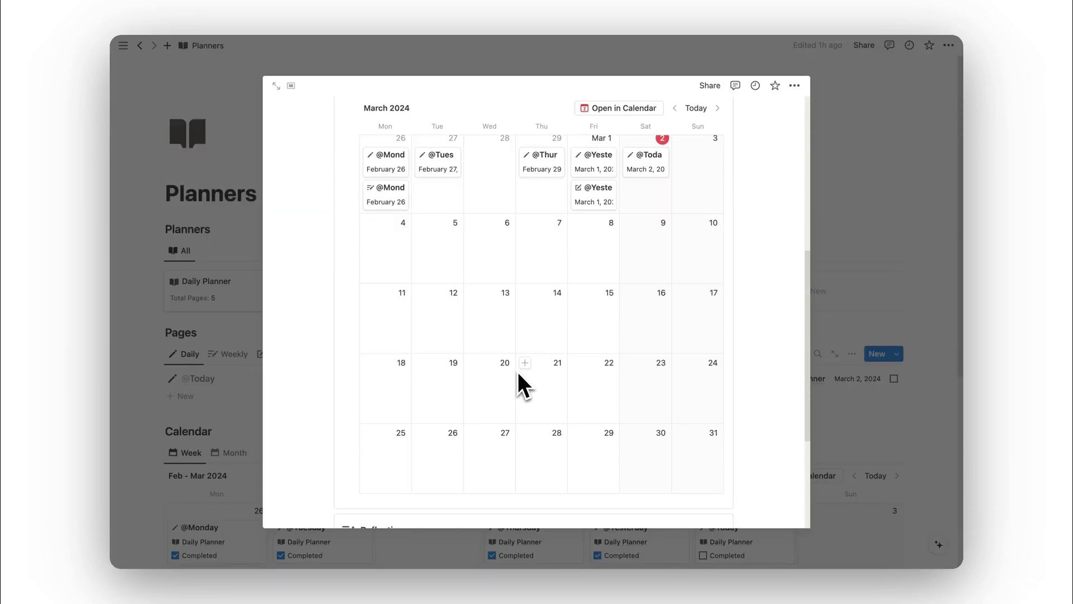
pyautogui.click(868, 259)
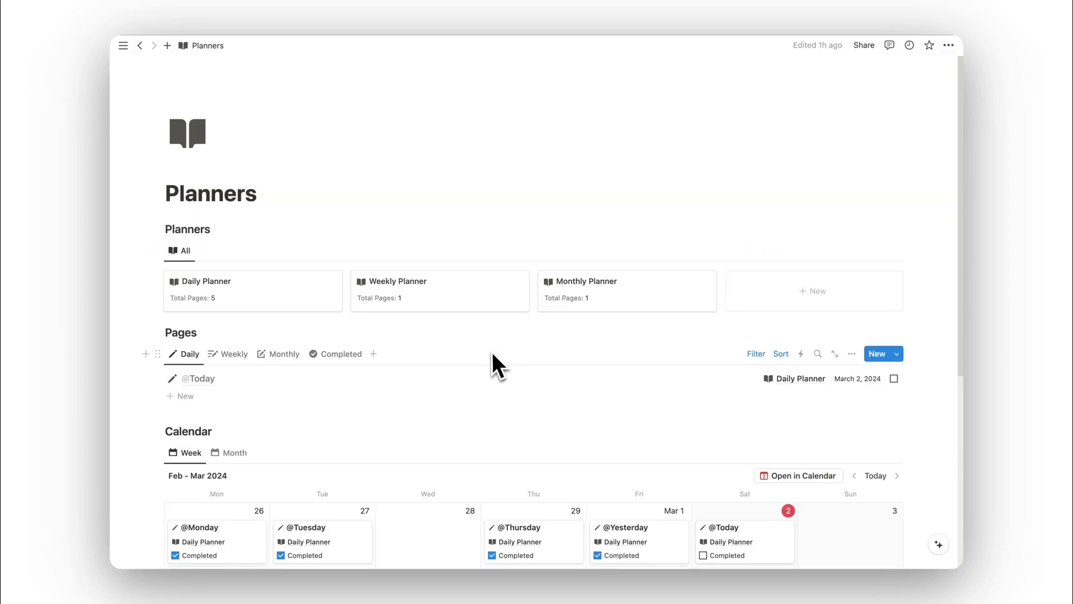
pyautogui.scroll(-5, 492, 354)
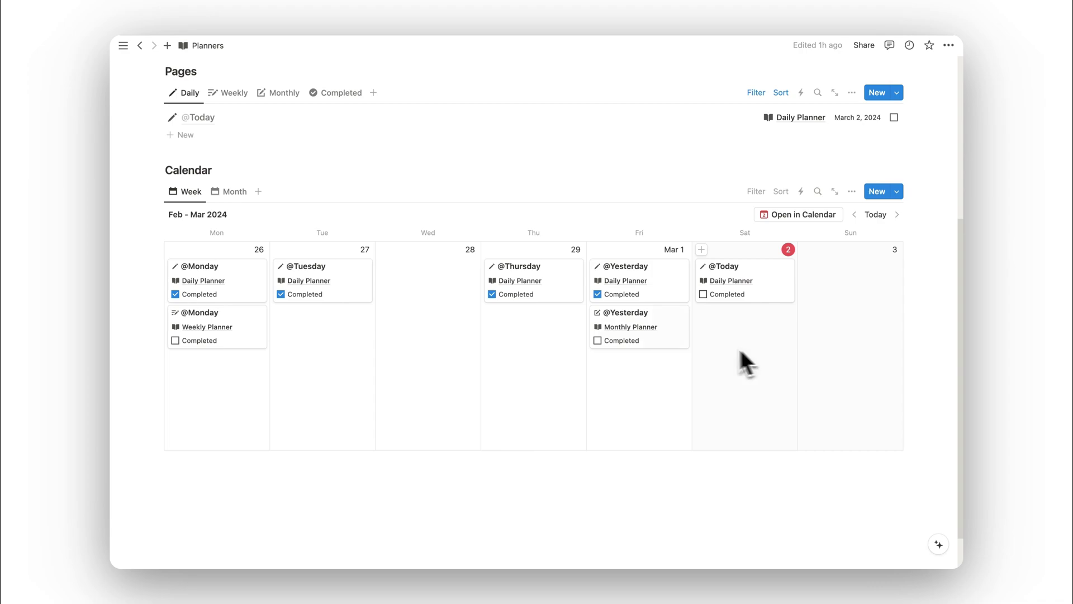
pyautogui.click(562, 296)
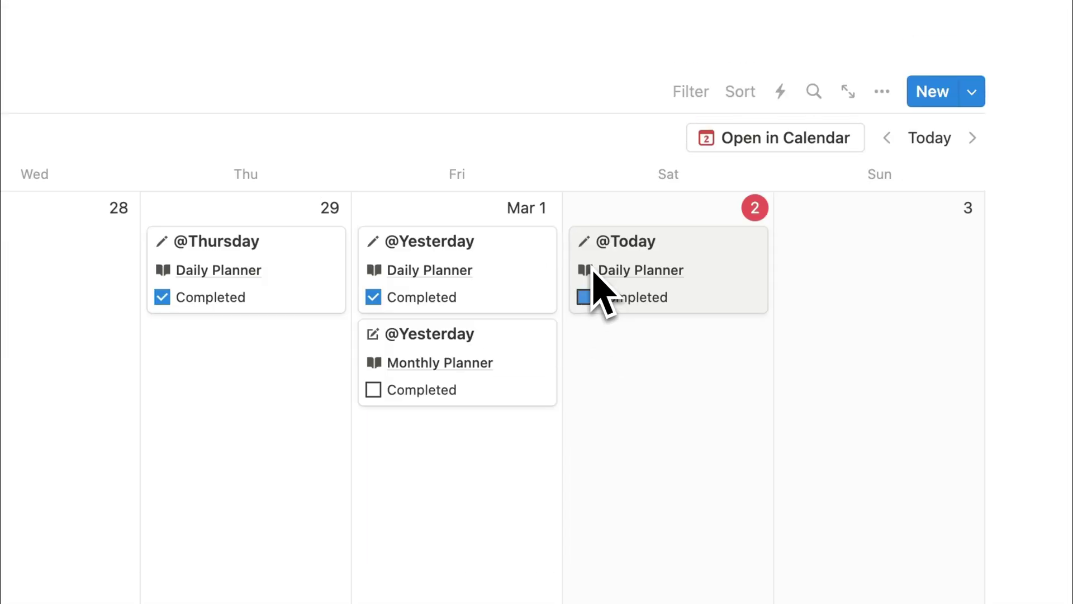
pyautogui.click(585, 261)
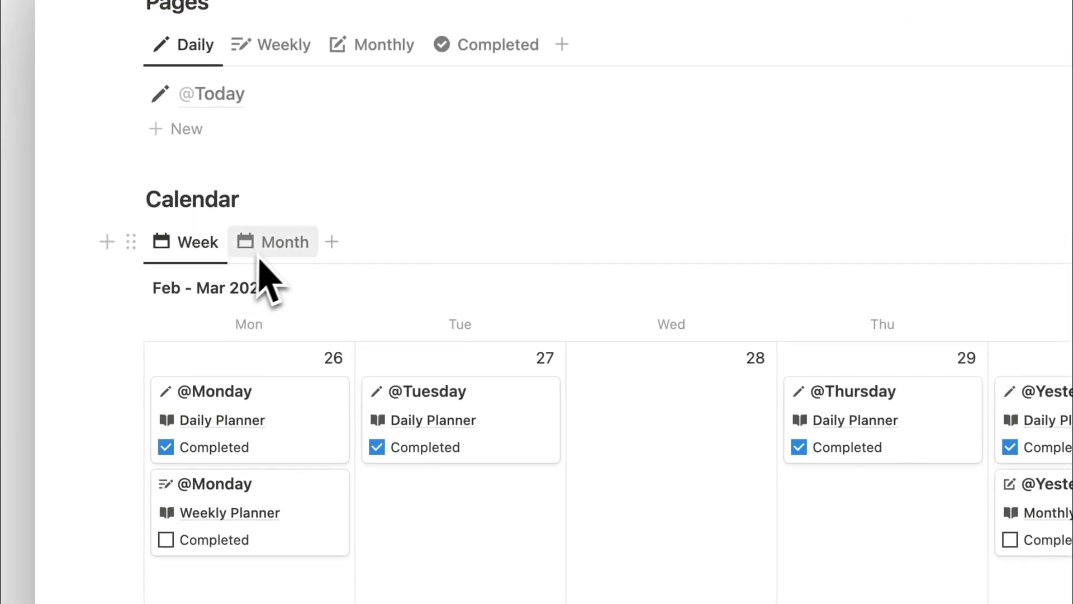
pyautogui.click(260, 255)
pyautogui.scroll(-2, 825, 392)
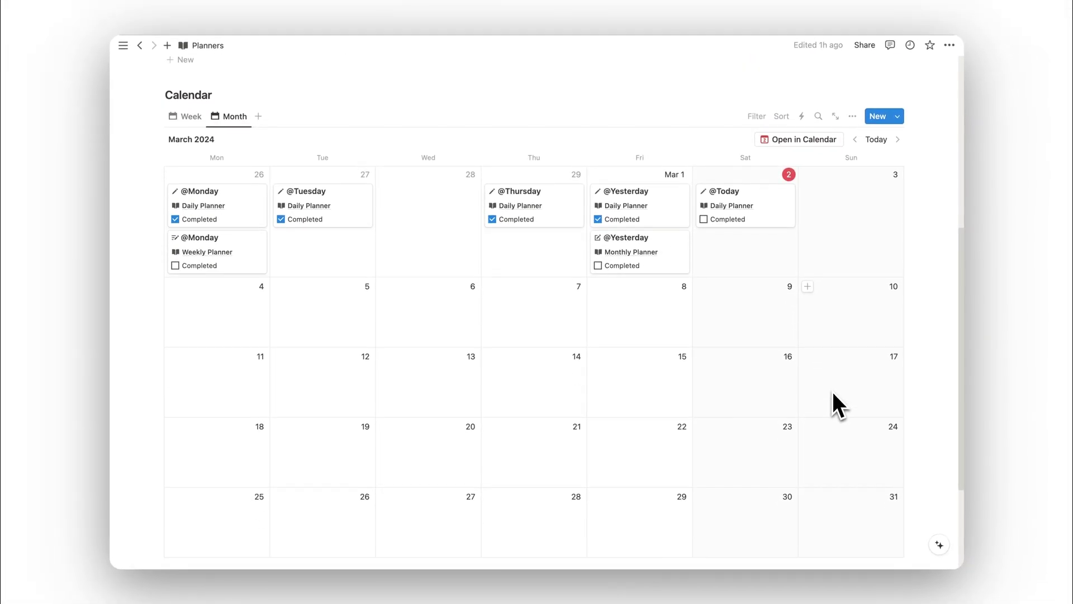
pyautogui.scroll(3, 794, 400)
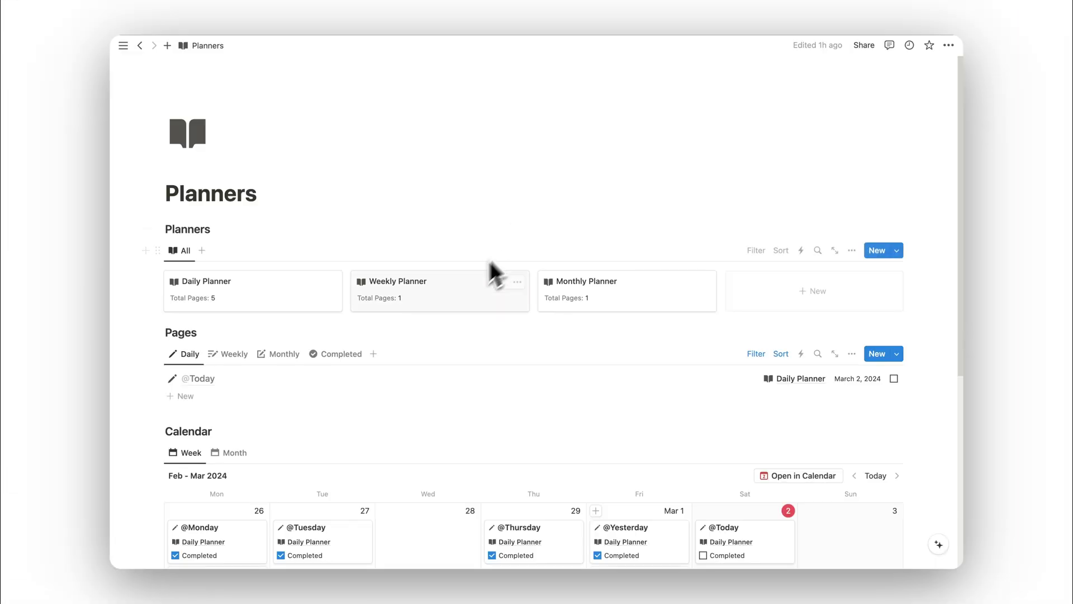
pyautogui.scroll(-5, 665, 448)
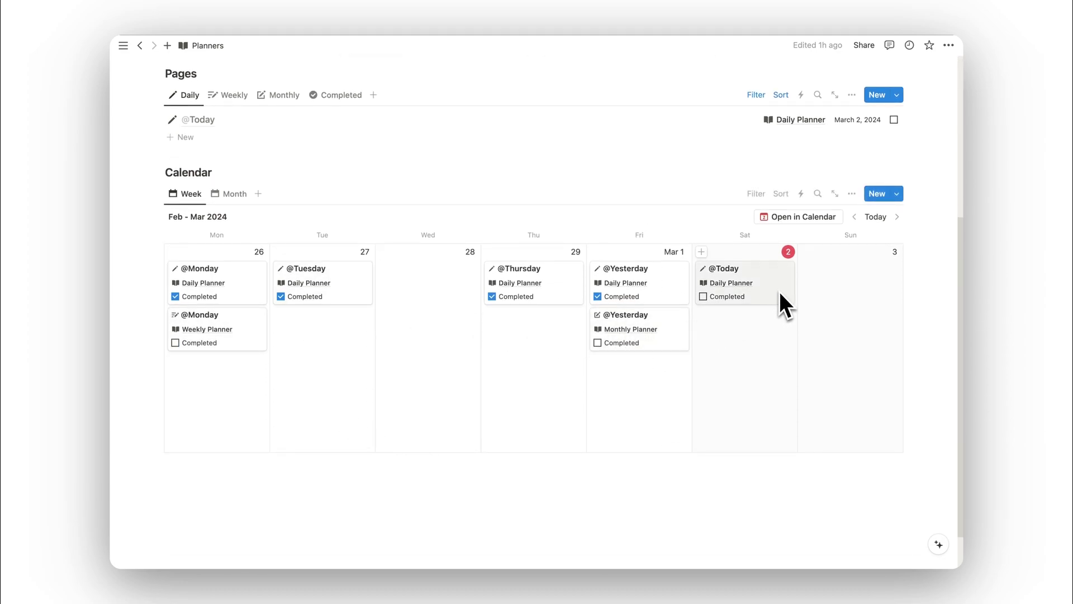
pyautogui.scroll(5, 779, 307)
pyautogui.scroll(1, 562, 417)
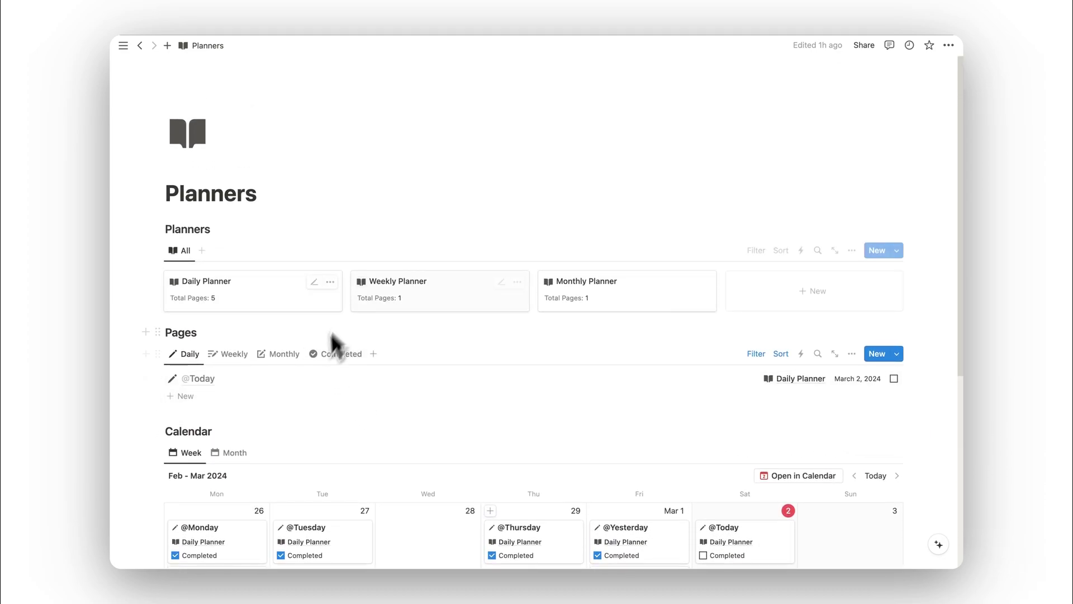